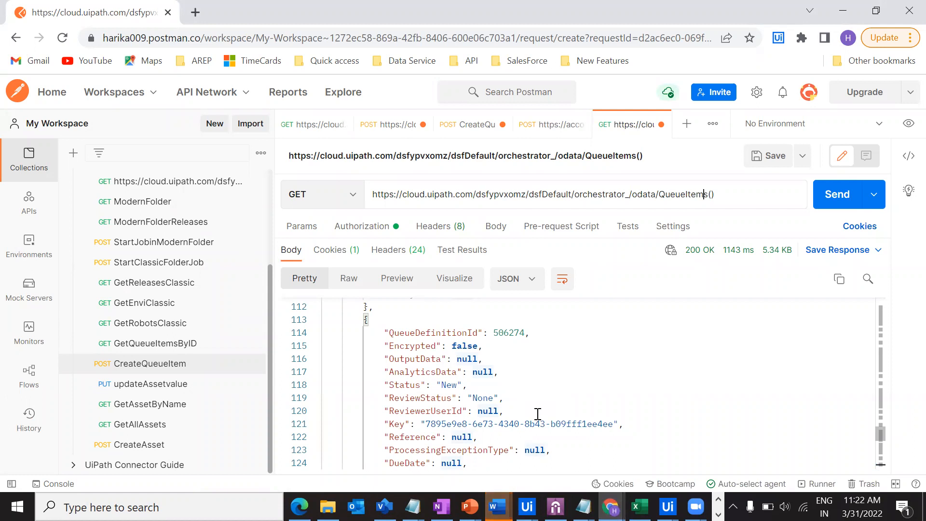
- Switch to the UiPath Connector Guide and review the requests under Authentication, Folders, Start Job, Queue Items and Assets
click(610, 507)
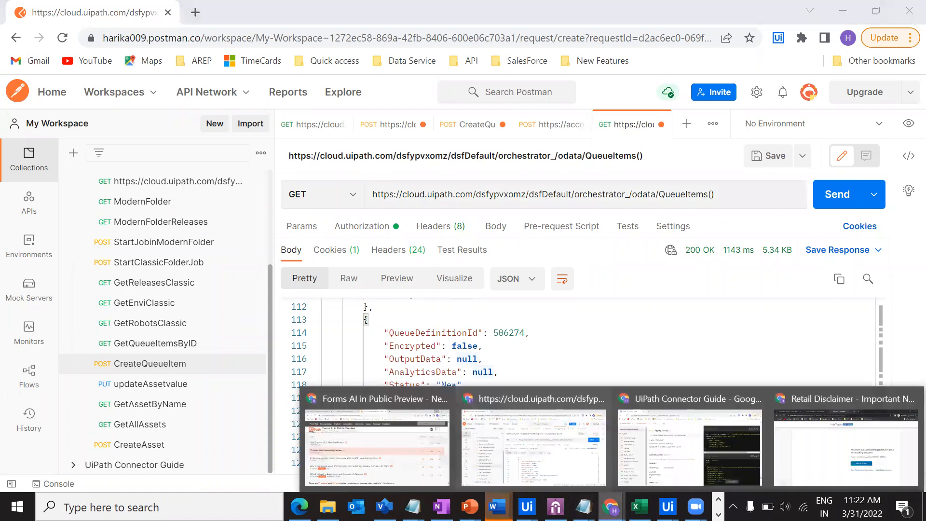
click(708, 448)
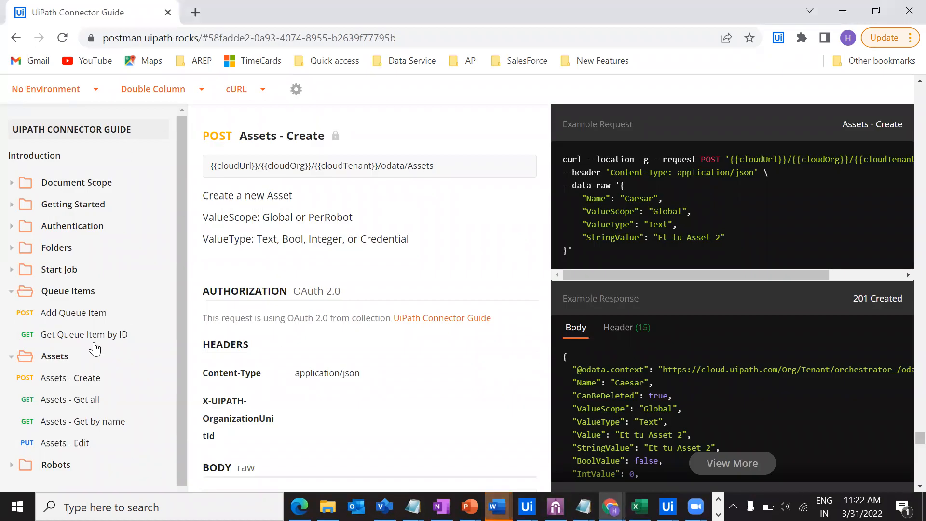
click(12, 270)
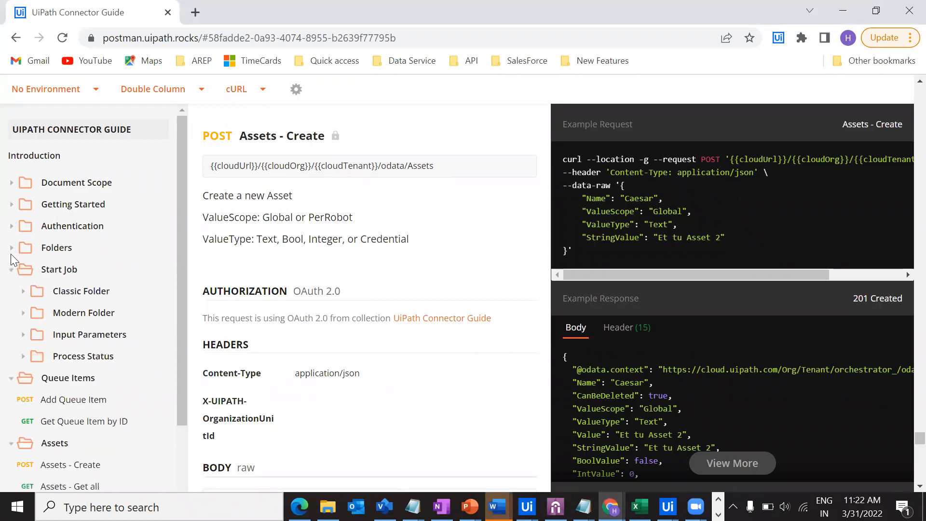
click(11, 248)
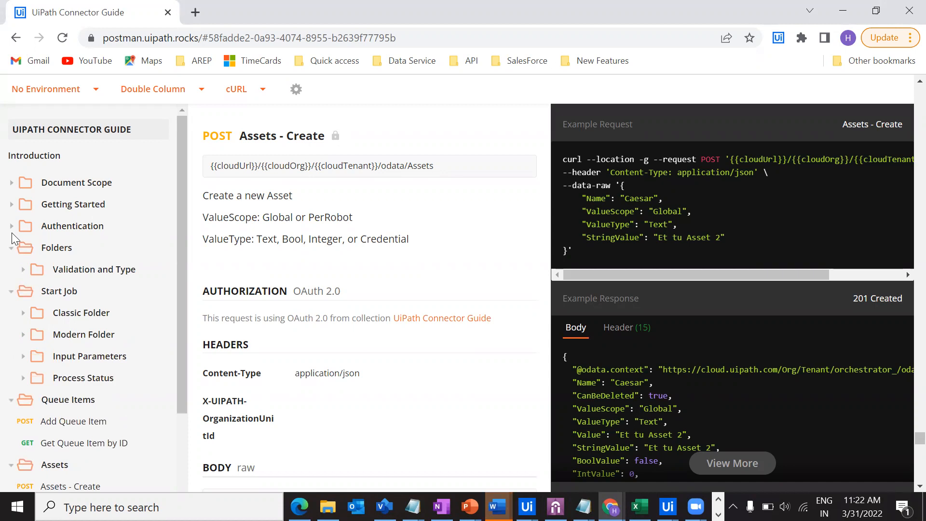
click(11, 225)
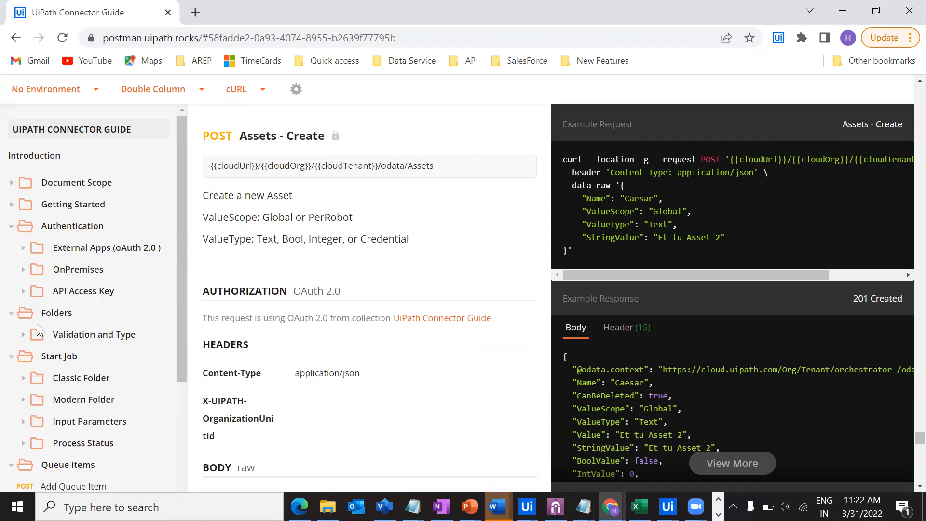
scroll(36, 332, down, 1)
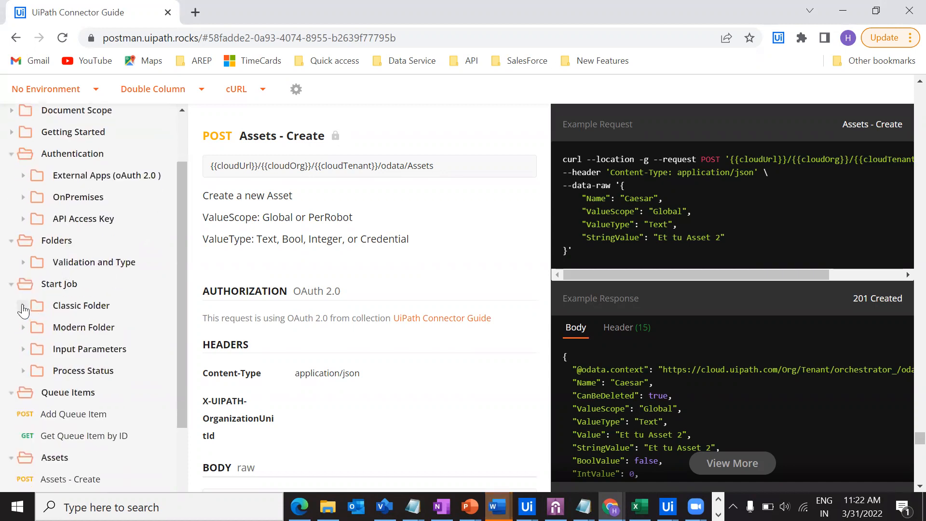
click(36, 309)
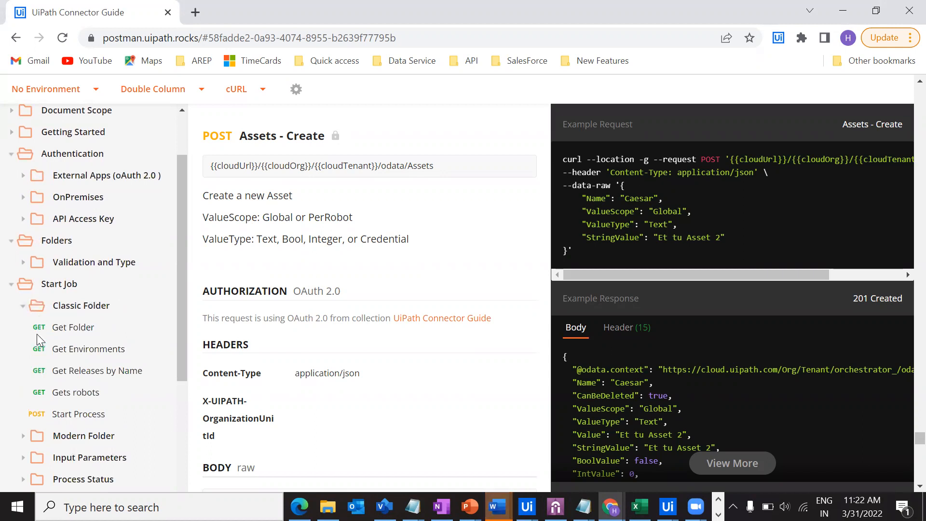
click(23, 436)
scroll(168, 380, down, 2)
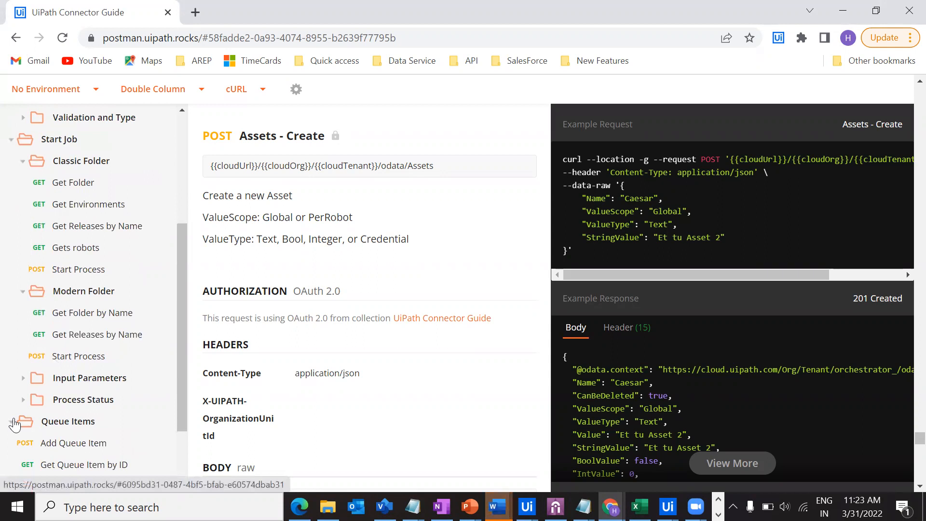
scroll(15, 427, down, 3)
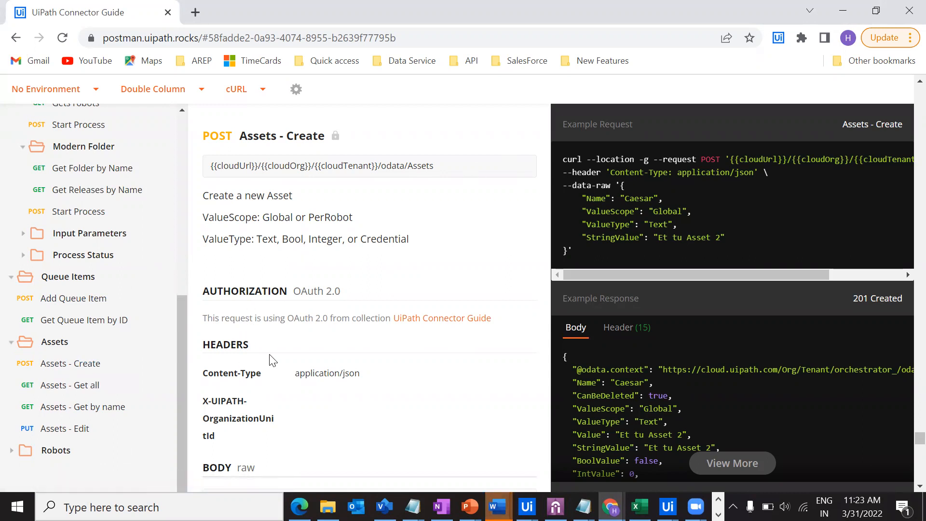
- Copy the Assets - Create endpoint from the connector guide and paste it as the URL of a new Postman request
drag(437, 168, 213, 178)
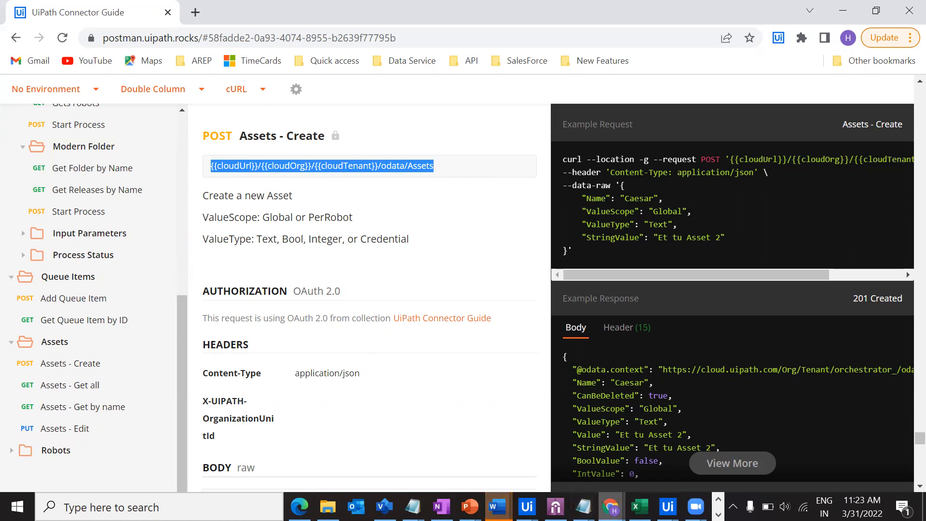
click(611, 507)
click(528, 424)
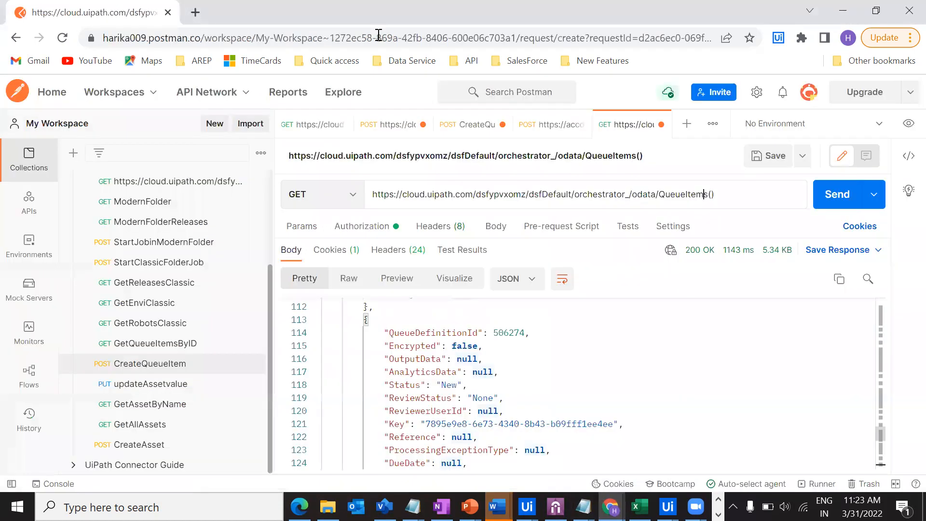
click(687, 124)
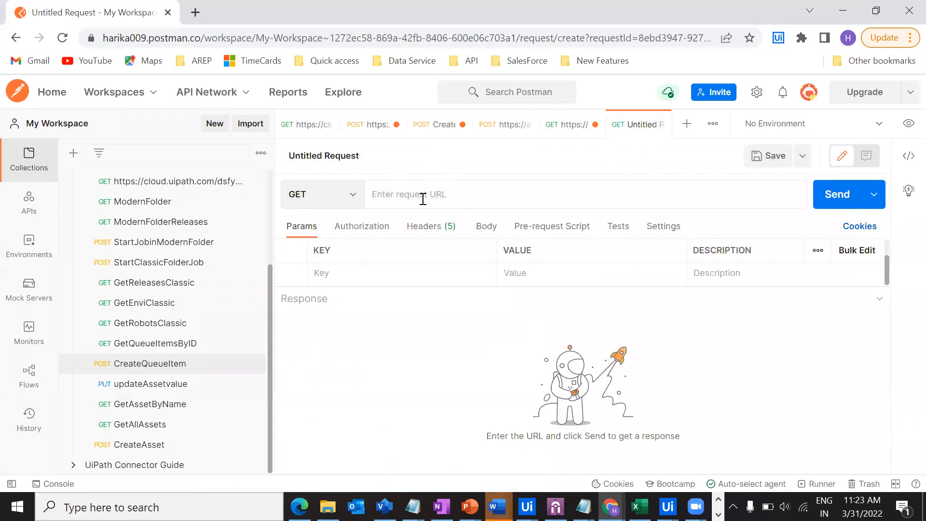
text({{cloudUrl}}/{{cloudOrg}}/{{cloudTenant}}/odata/Assets)
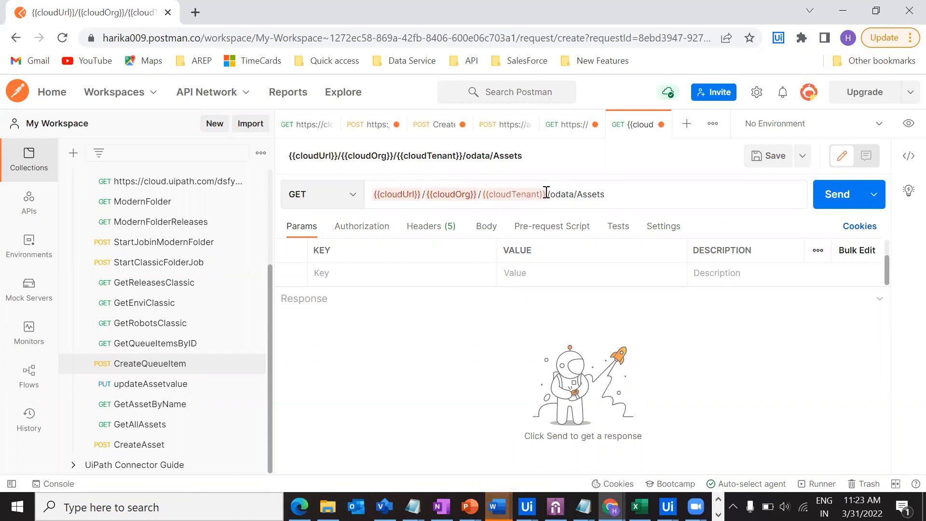
drag(547, 194, 354, 197)
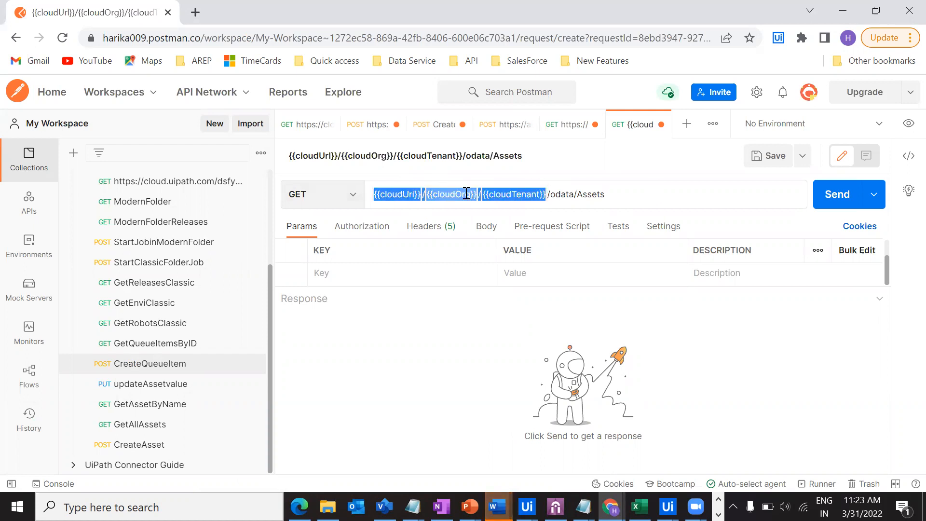
click(506, 126)
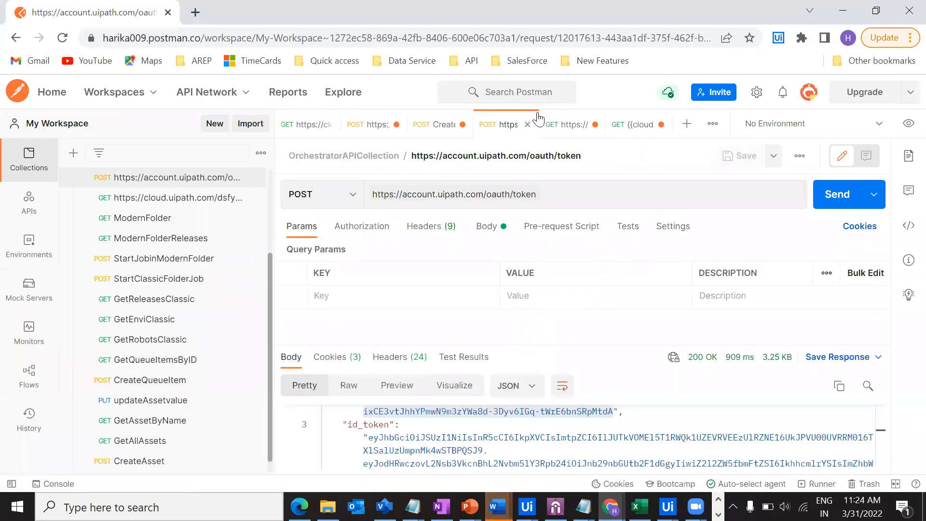
click(434, 126)
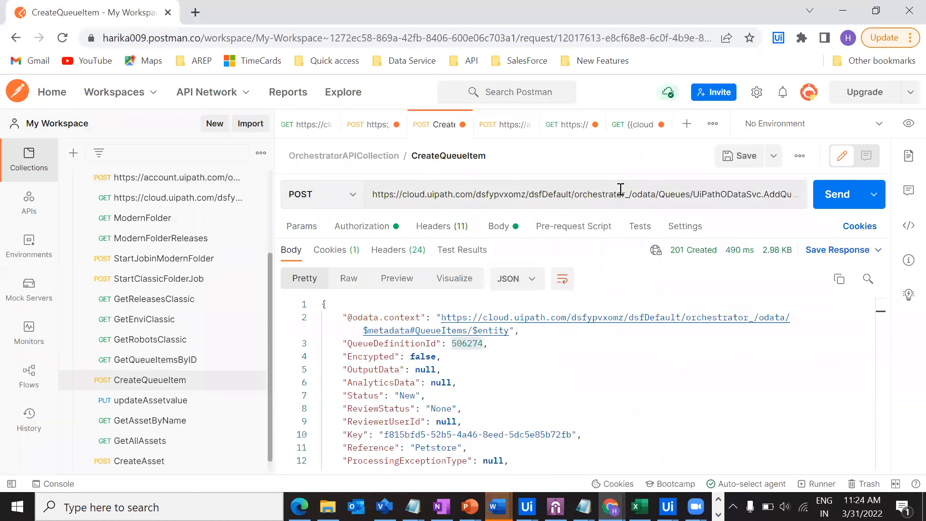
drag(633, 194, 370, 195)
key(ctrl+c)
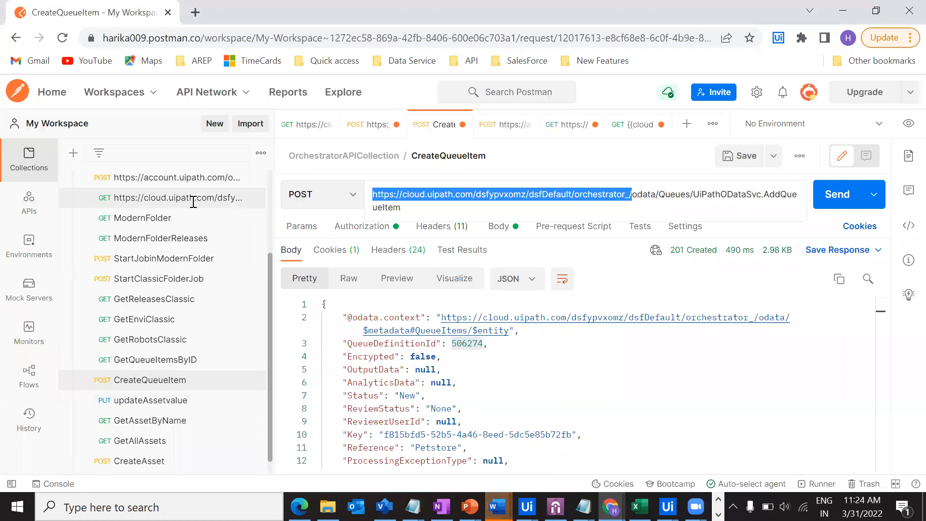
click(647, 124)
drag(546, 194, 323, 199)
key(ctrl+v)
key(BackSpace)
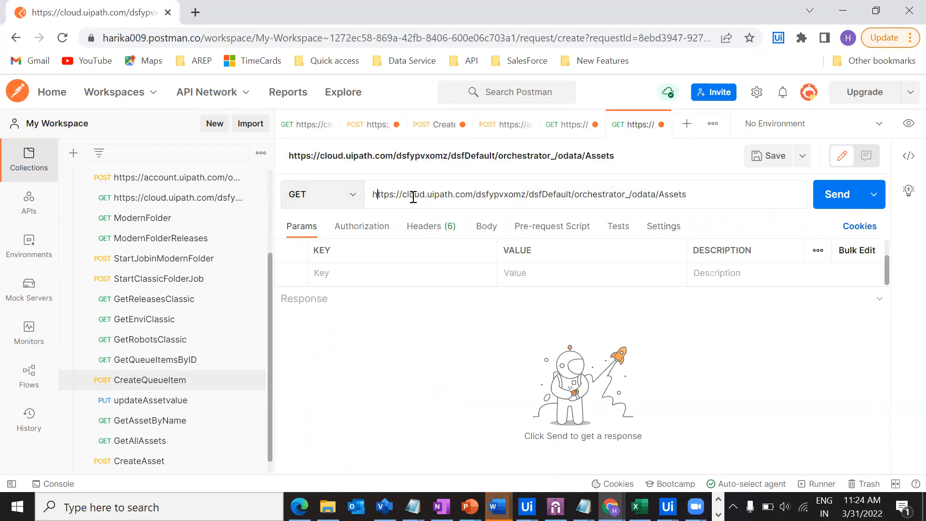
drag(413, 198, 734, 196)
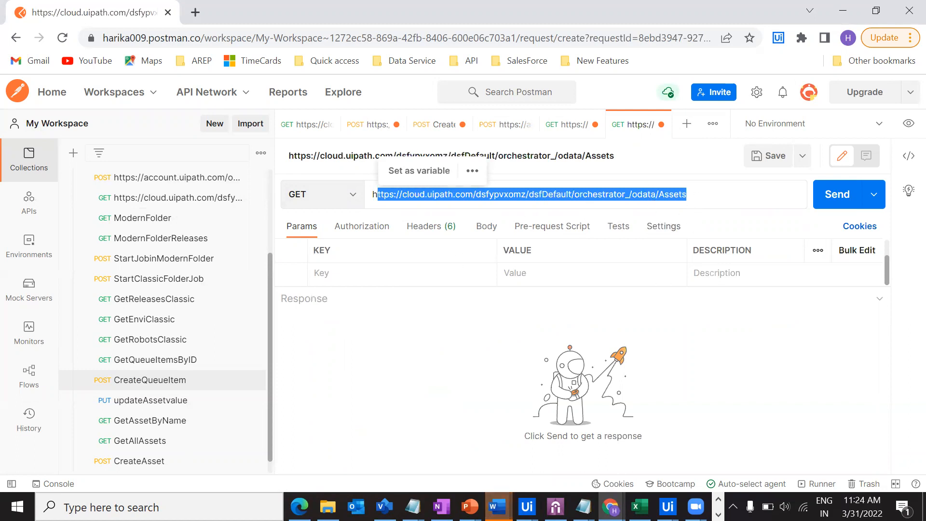
- Check the HTTP method of Assets - Create in the connector guide and set the new Postman request's method to POST
click(610, 506)
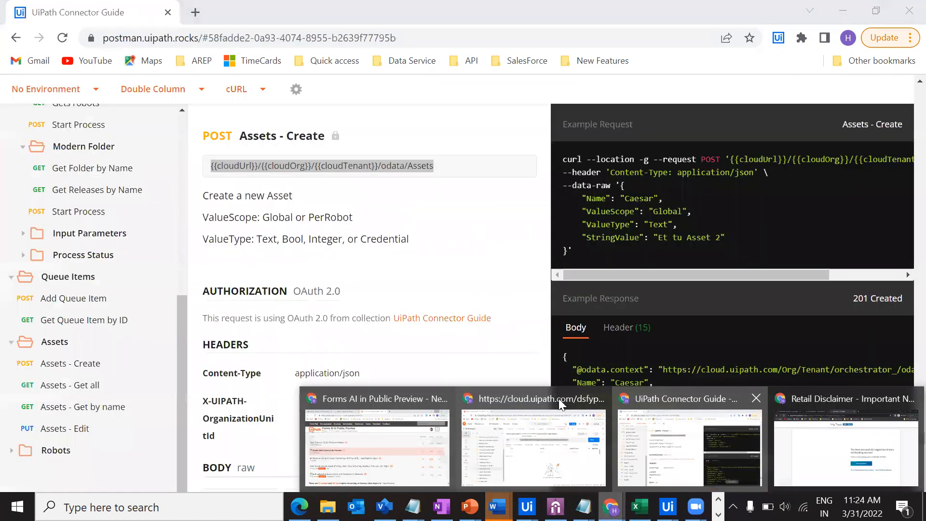
click(403, 139)
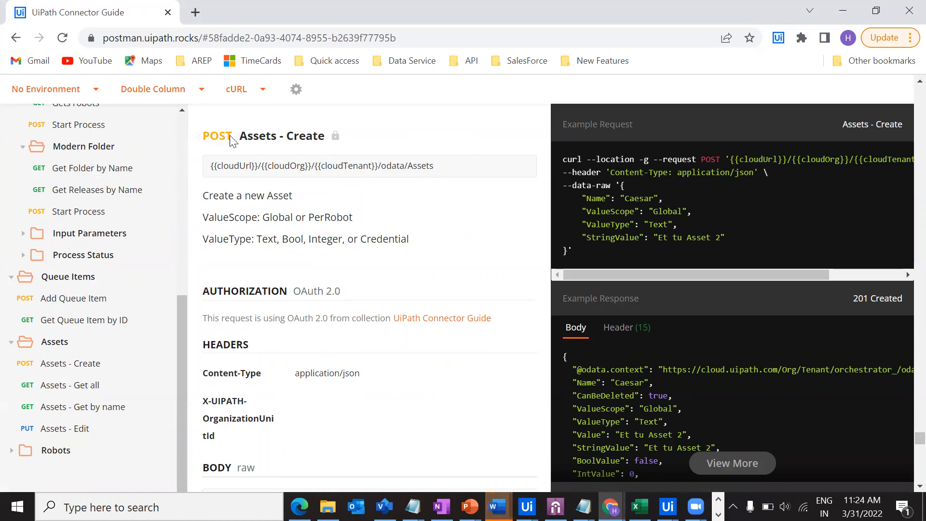
drag(207, 138, 238, 146)
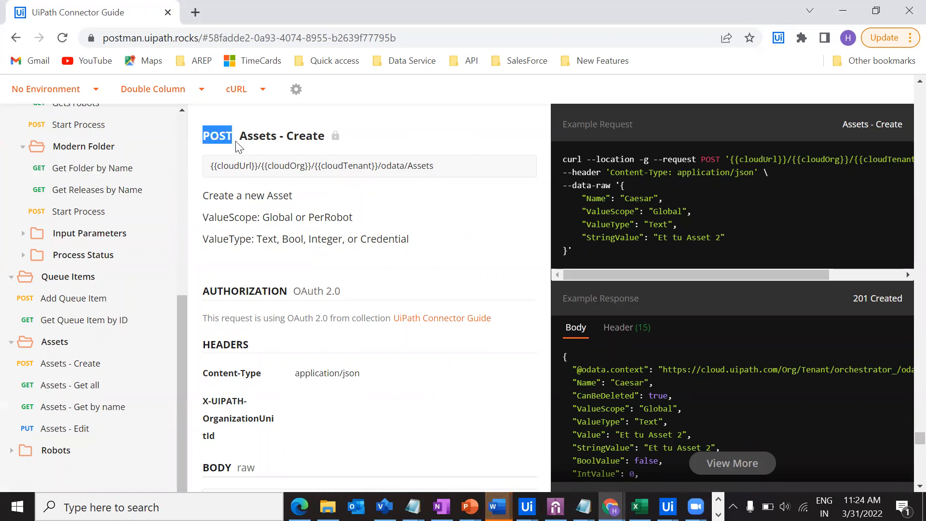
click(393, 138)
click(610, 506)
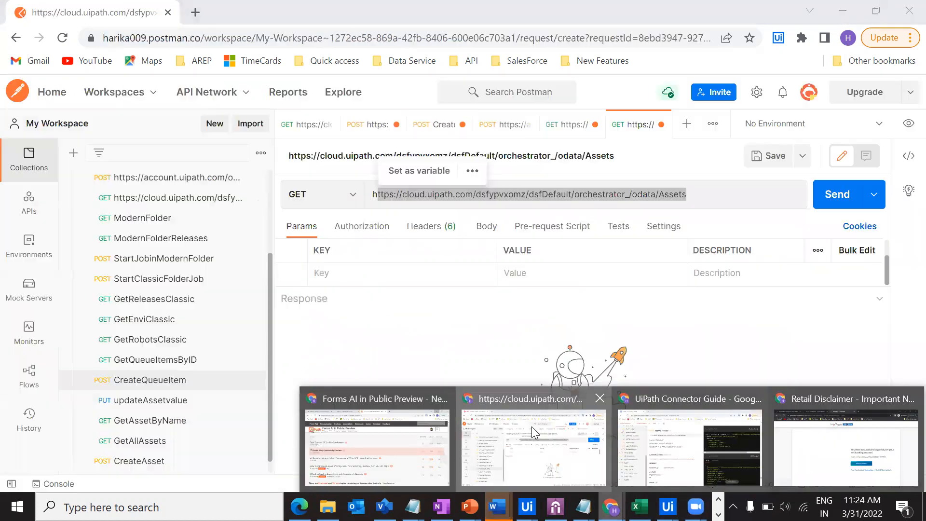
click(532, 427)
click(350, 195)
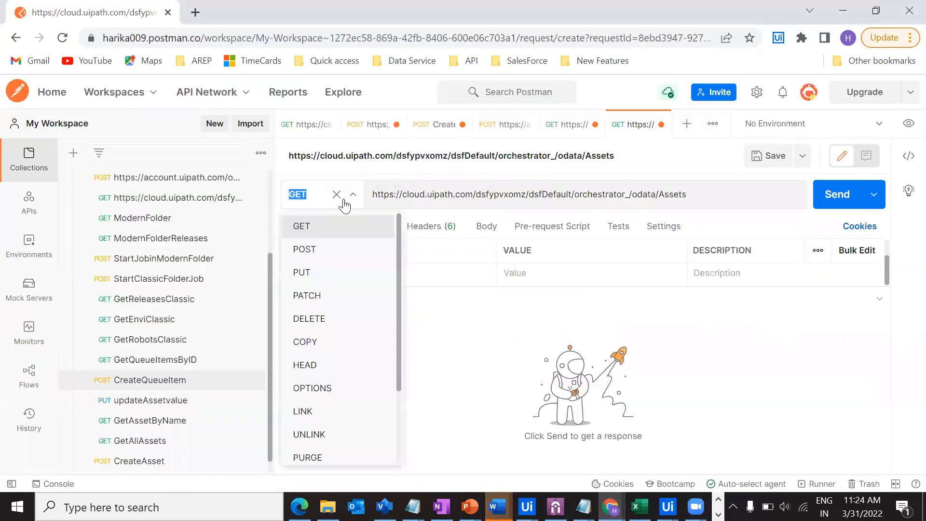
click(343, 251)
drag(378, 195, 729, 194)
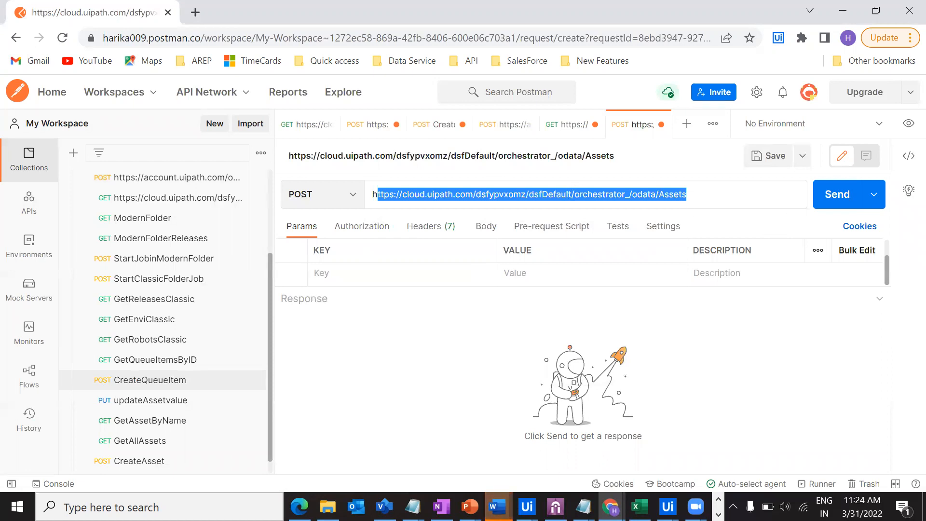
- Examine the Assets - Create example request in the connector guide, including its content-type header and raw JSON body
click(610, 507)
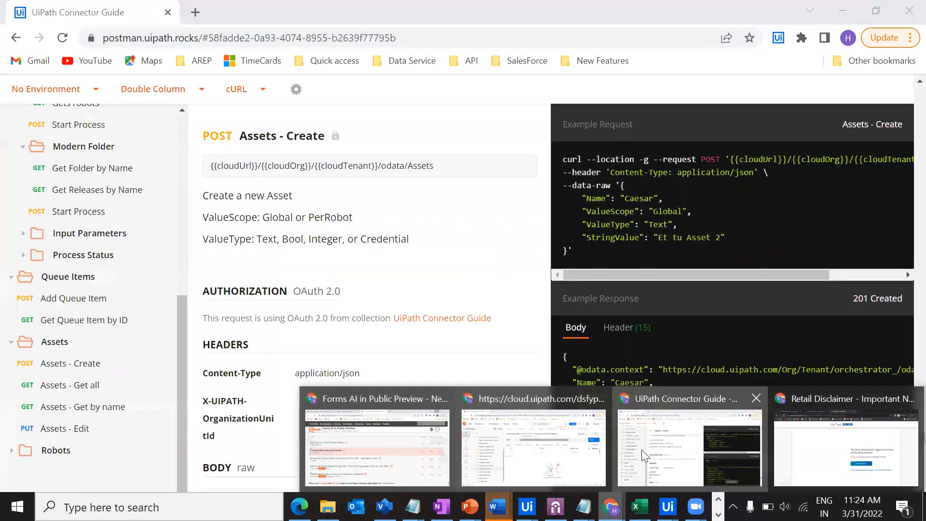
click(642, 450)
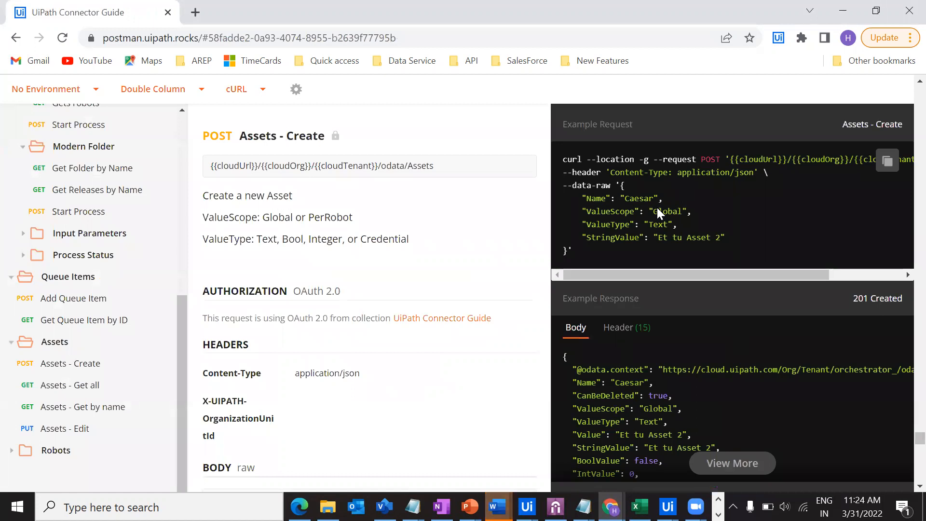
drag(578, 173, 735, 179)
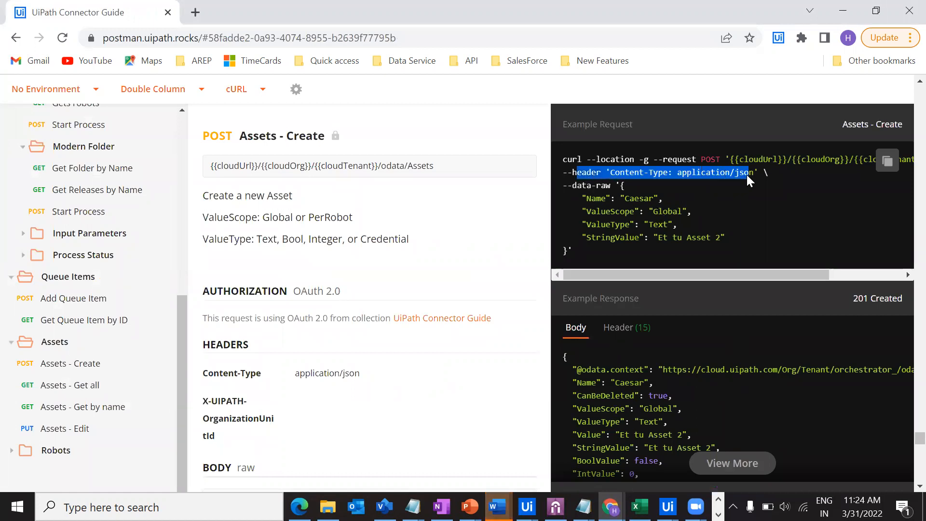
click(603, 208)
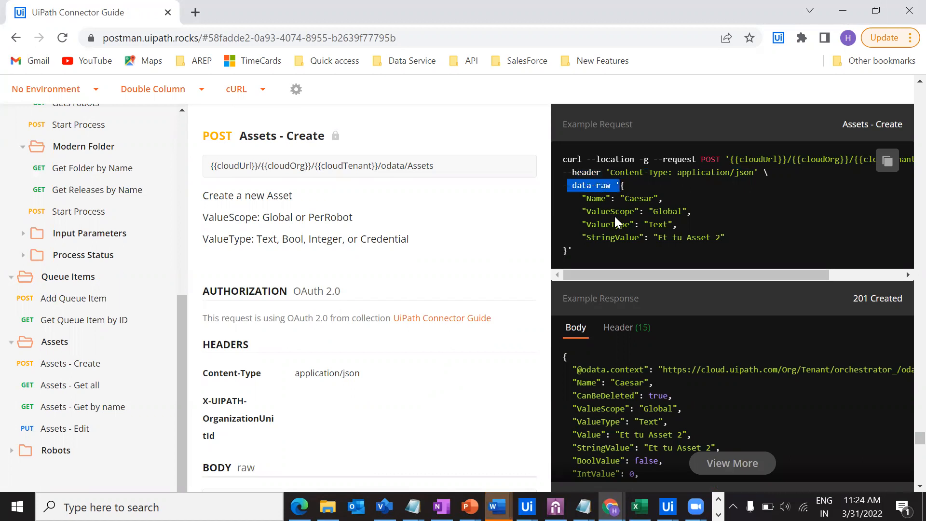
click(600, 207)
drag(586, 199, 648, 247)
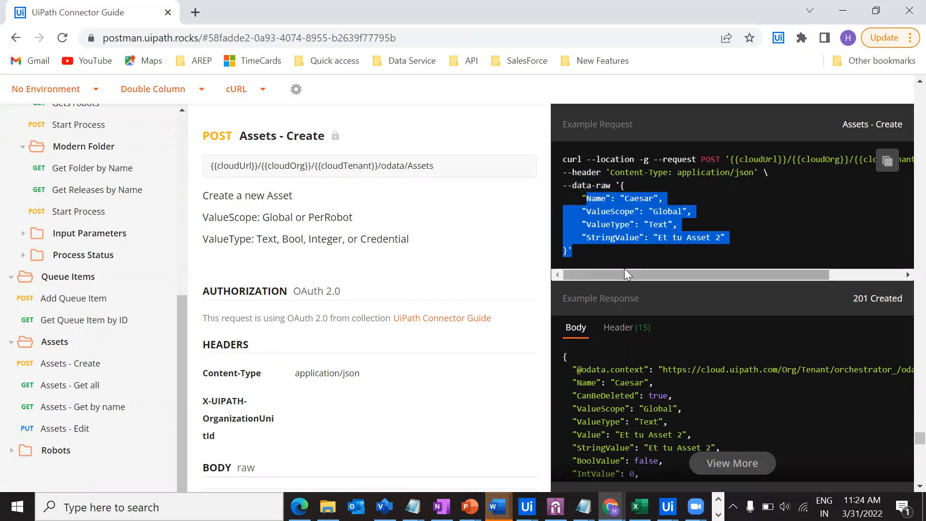
scroll(324, 326, down, 1)
scroll(324, 327, down, 6)
scroll(320, 324, up, 3)
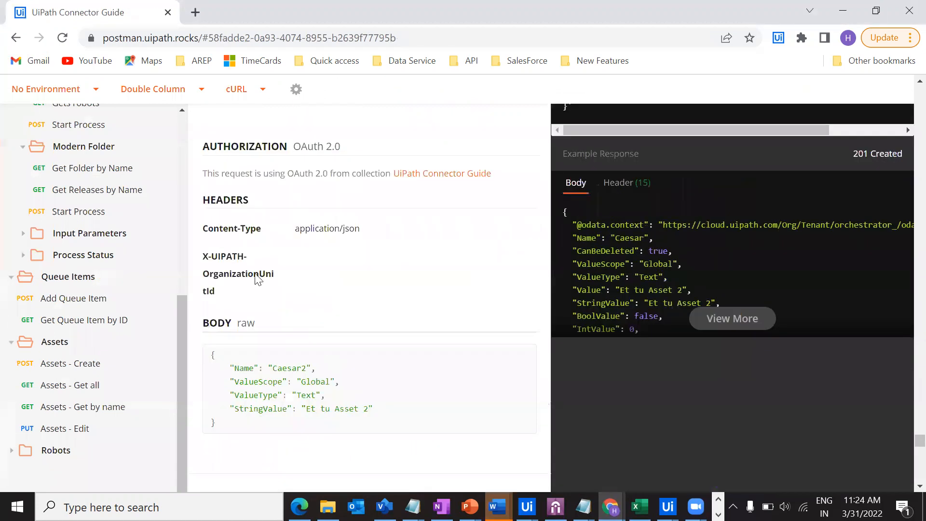
- Copy the X-UIPATH-OrganizationUnitId header name from the connector guide and add it as a header key in the Postman Assets request
drag(217, 200, 272, 206)
drag(216, 291, 204, 257)
key(ctrl+c)
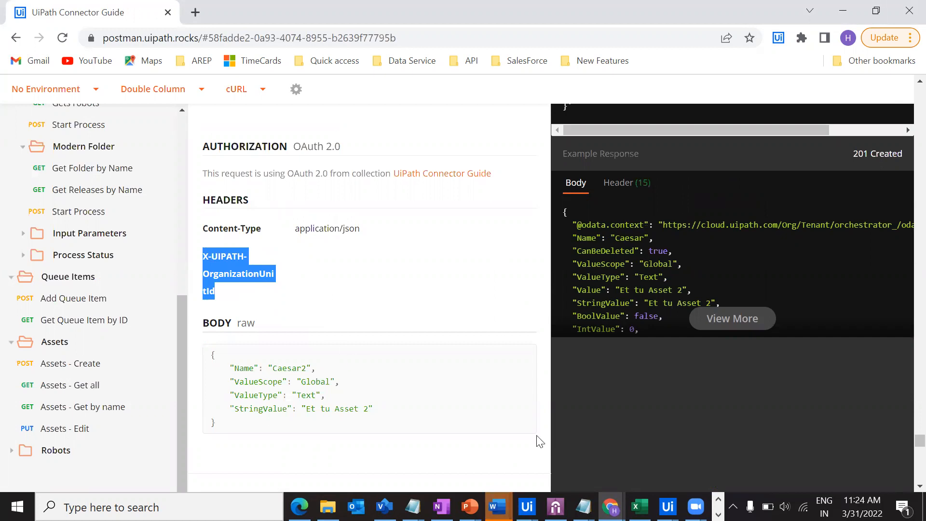
click(611, 507)
click(598, 458)
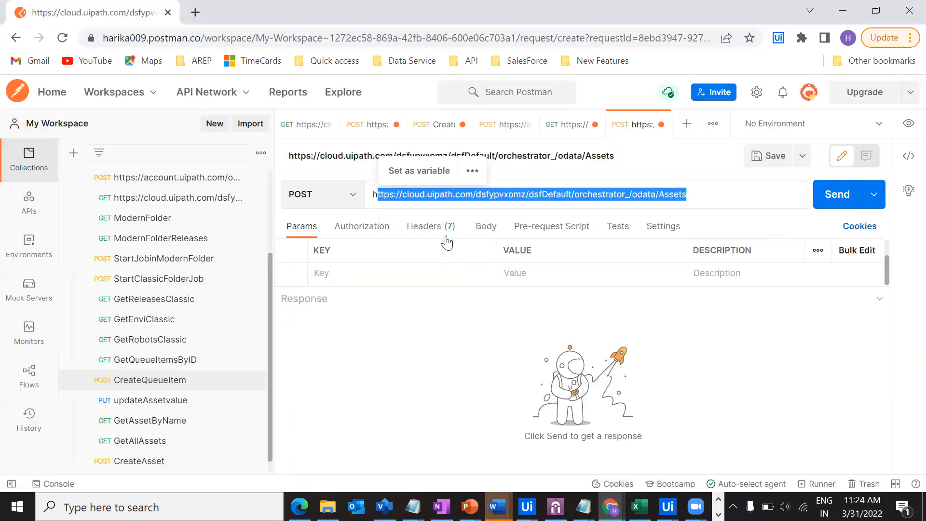
click(422, 227)
click(359, 278)
key(ctrl+v)
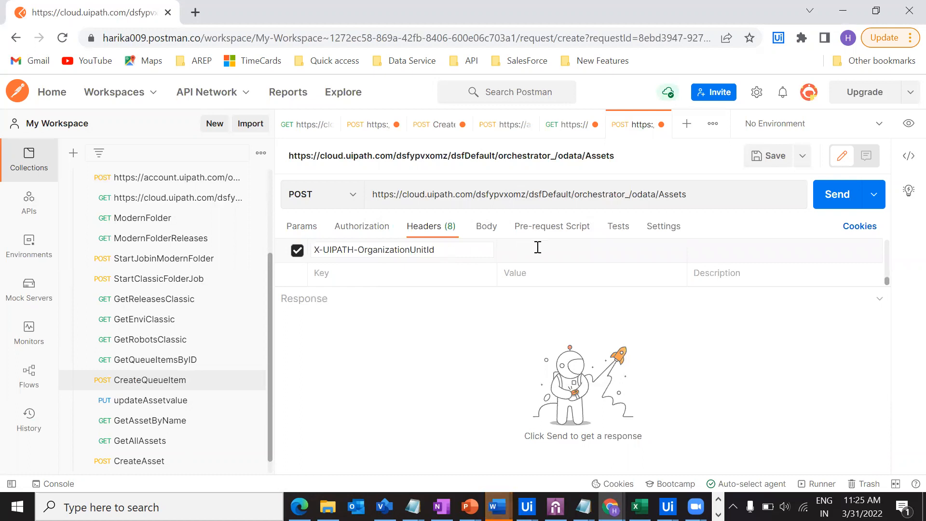
- Find the ModernFld folder's Id in the folders response and set the X-UIPATH-OrganizationUnitId header of the Assets request to 2977372
click(309, 124)
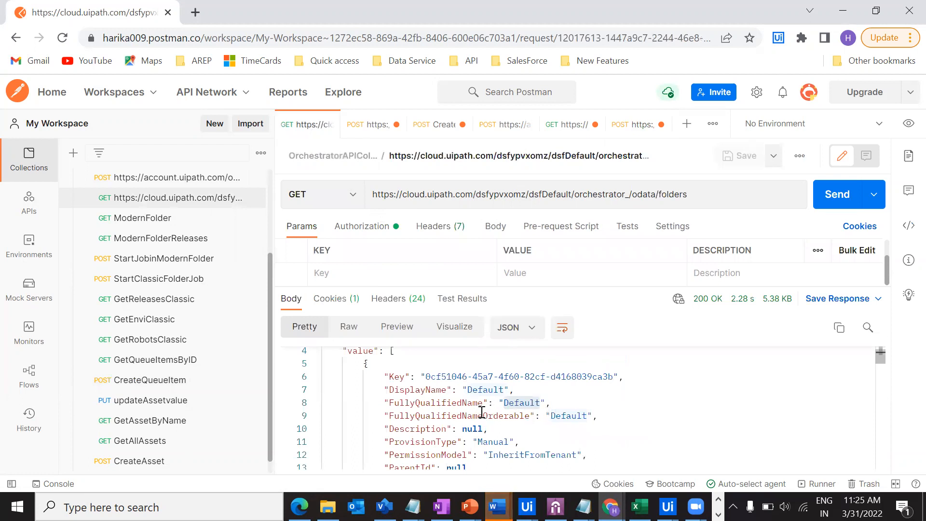
scroll(481, 411, down, 1)
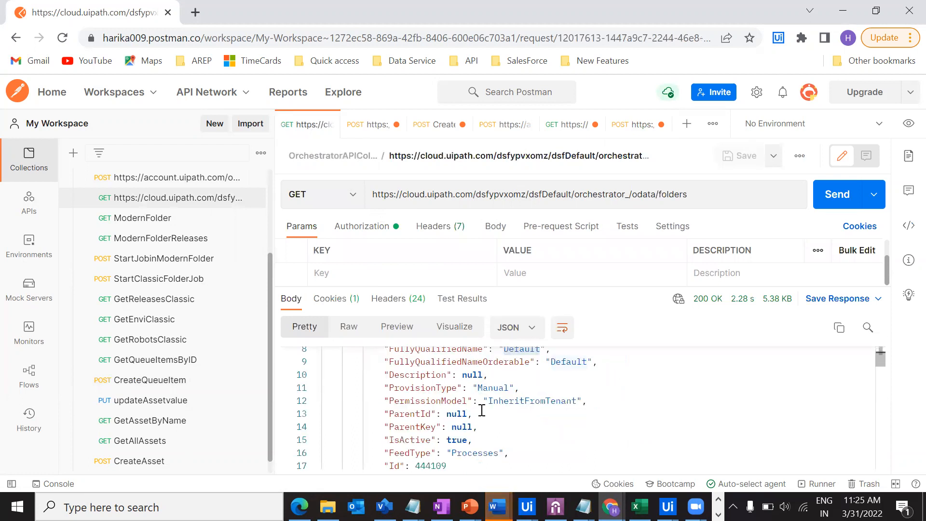
scroll(482, 411, down, 2)
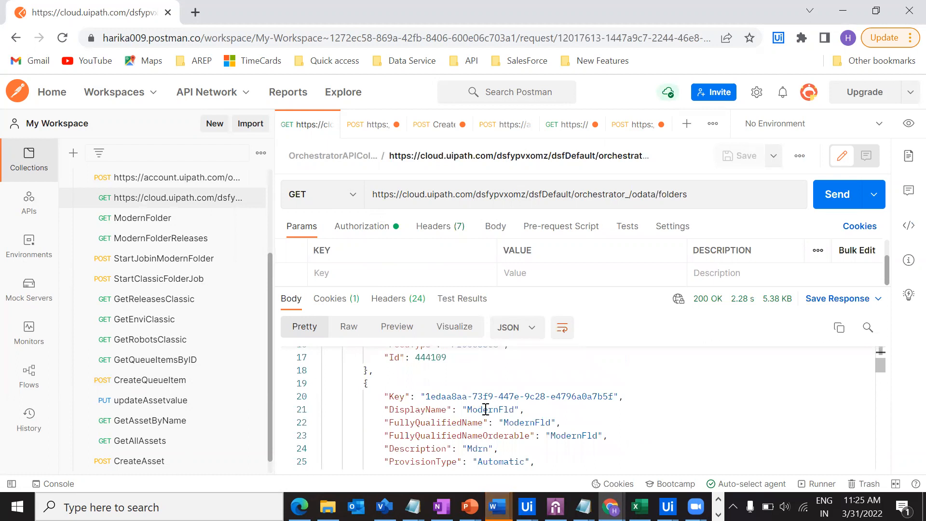
scroll(486, 410, down, 3)
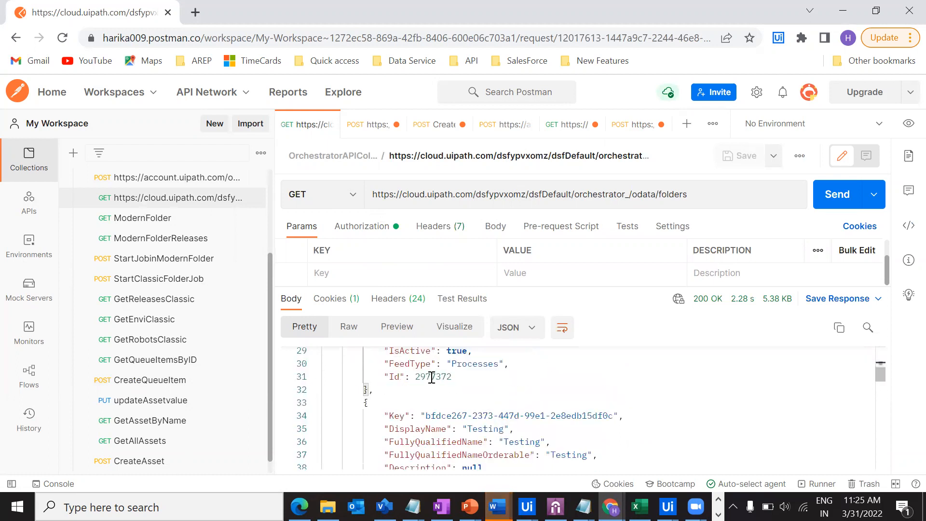
double_click(432, 377)
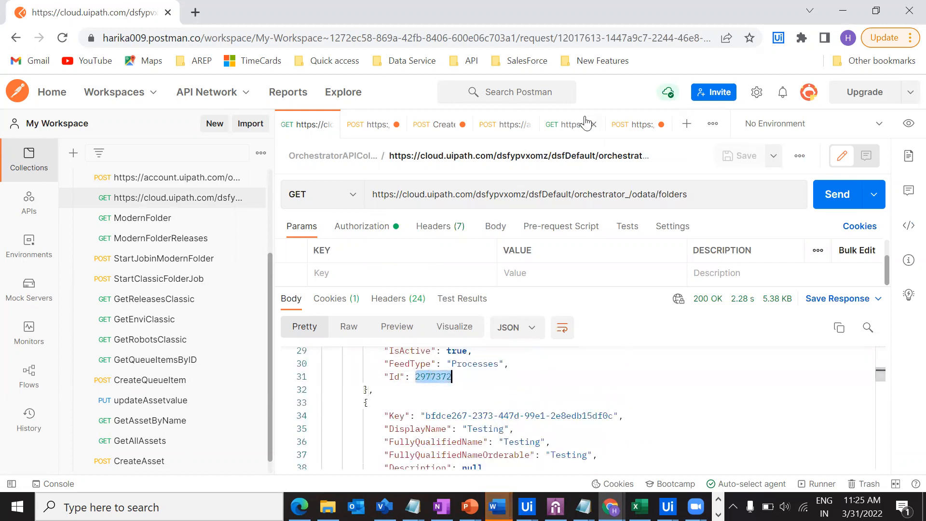
click(631, 124)
click(526, 249)
text(2977372)
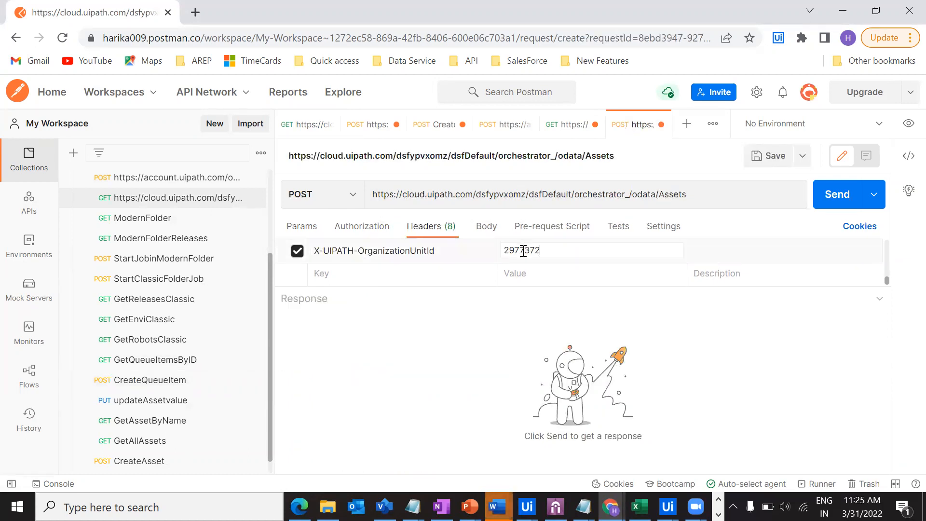
click(409, 355)
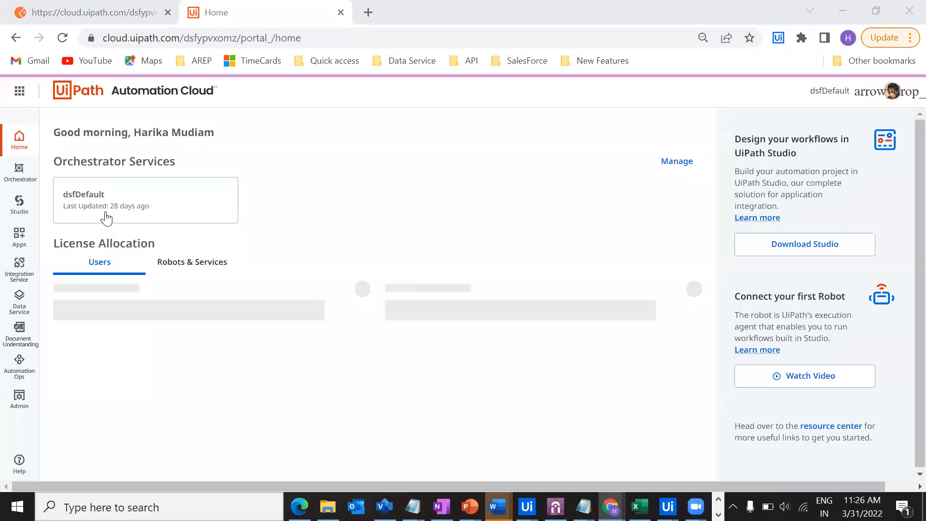
- Open the dsfDefault Orchestrator service in UiPath Automation Cloud and examine the assets of the Default and ModernFld folders
click(110, 202)
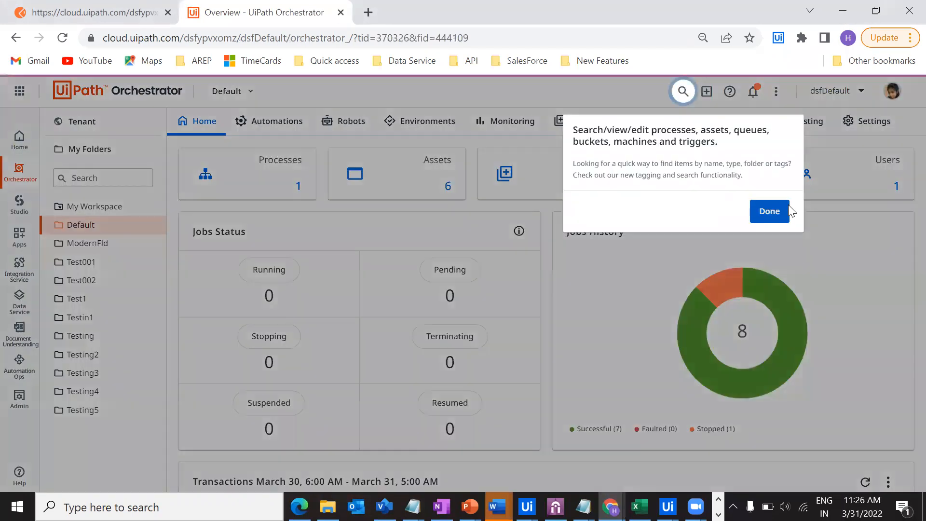
click(786, 211)
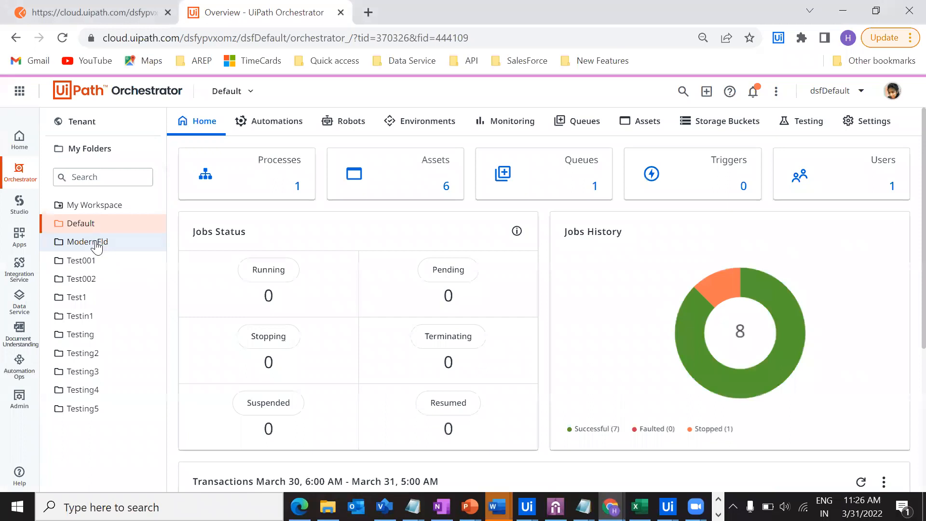
click(96, 244)
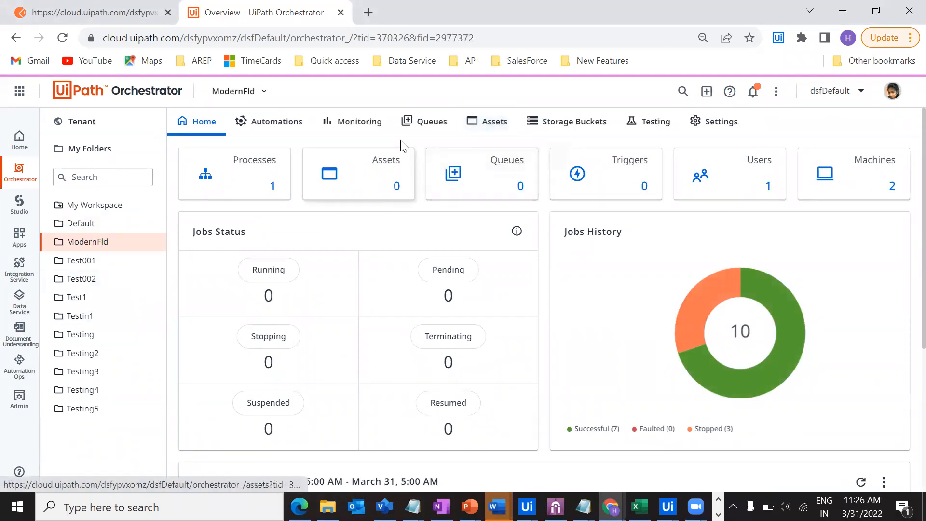
click(77, 224)
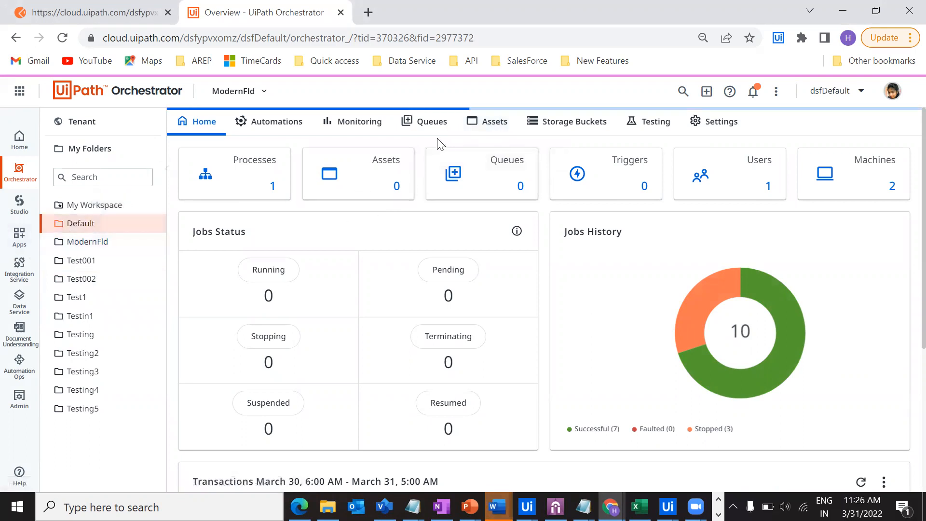
click(640, 121)
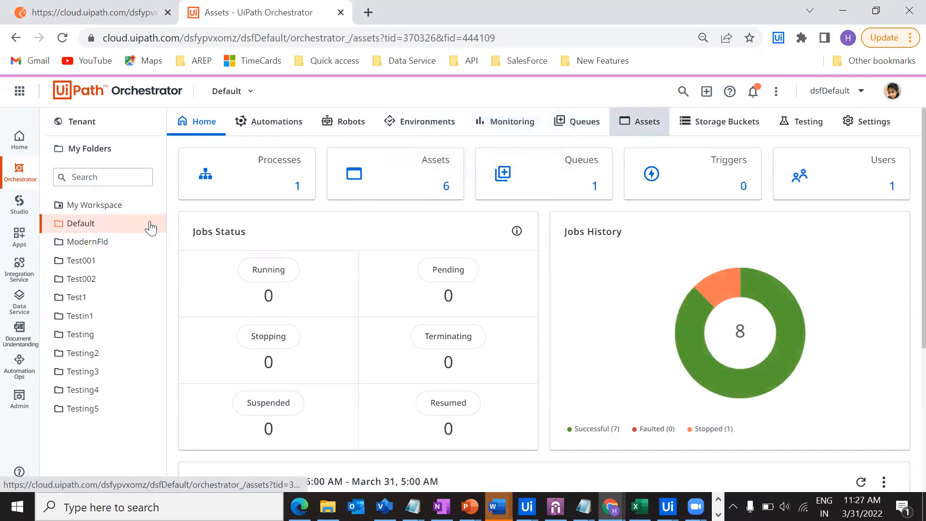
drag(293, 396, 194, 207)
click(104, 239)
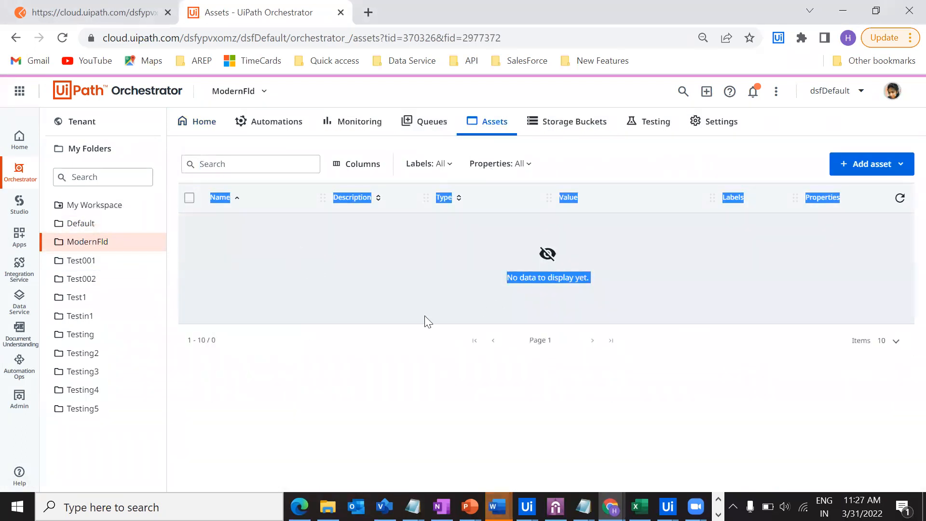
click(280, 380)
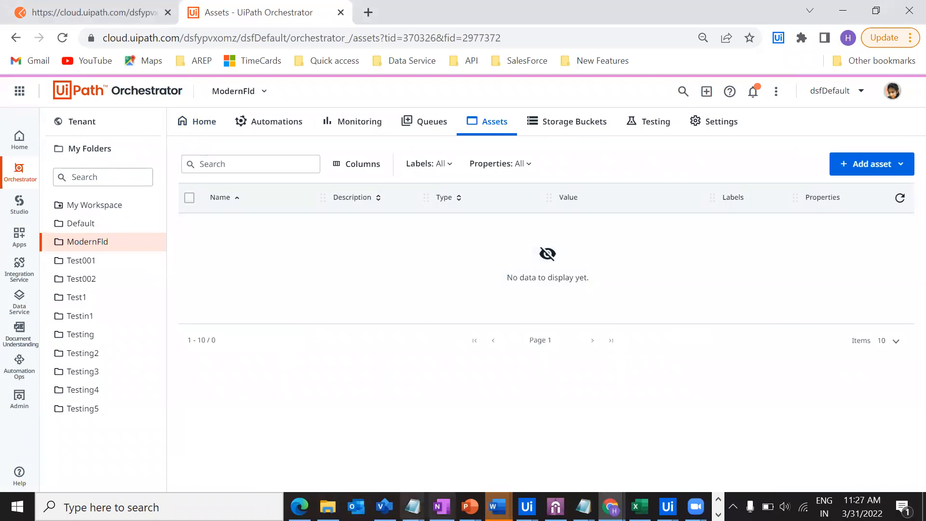
- Return to Postman and check the X-UIPATH-OrganizationUnitId header value against the folder Id in the folders response
click(90, 38)
click(167, 10)
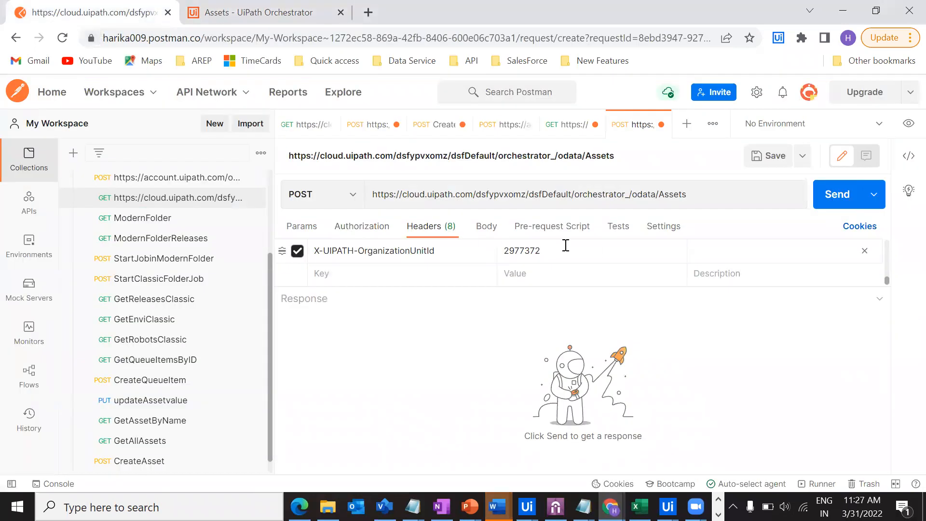
double_click(522, 251)
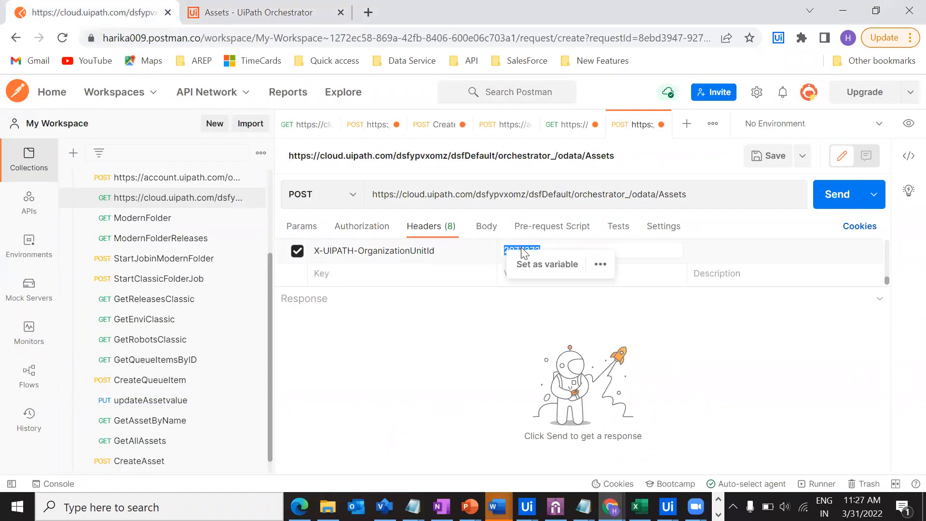
click(515, 359)
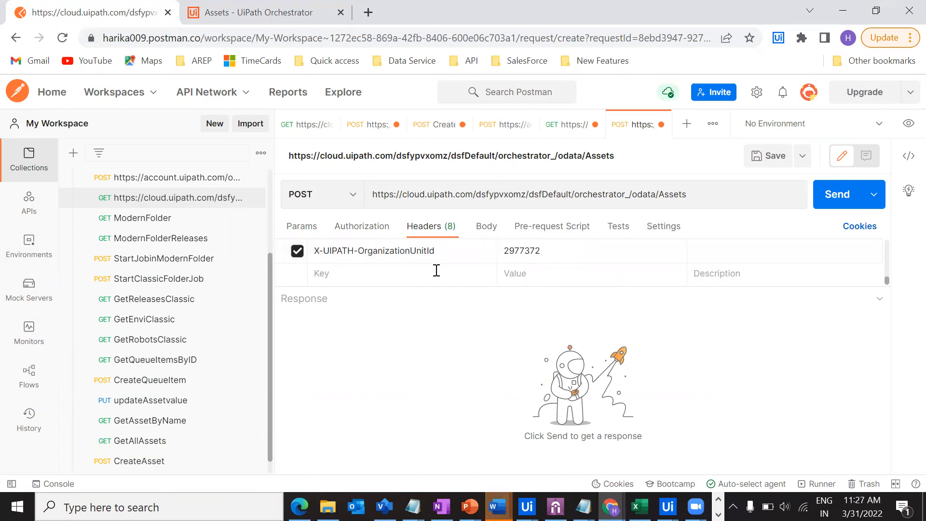
click(301, 131)
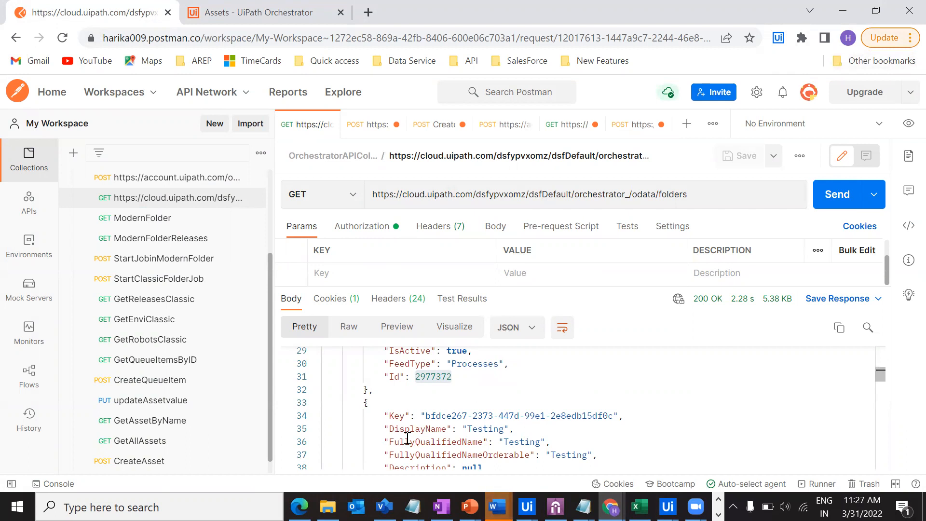
click(629, 124)
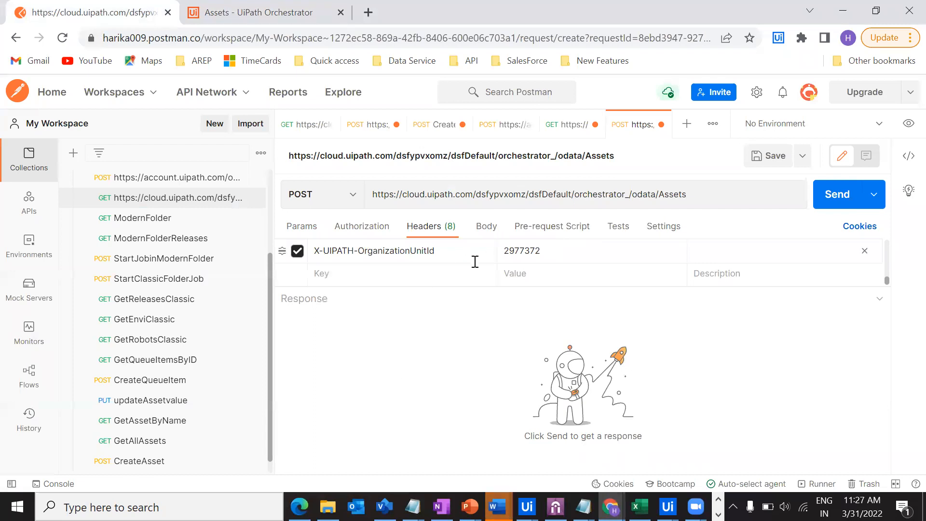
double_click(532, 250)
click(465, 331)
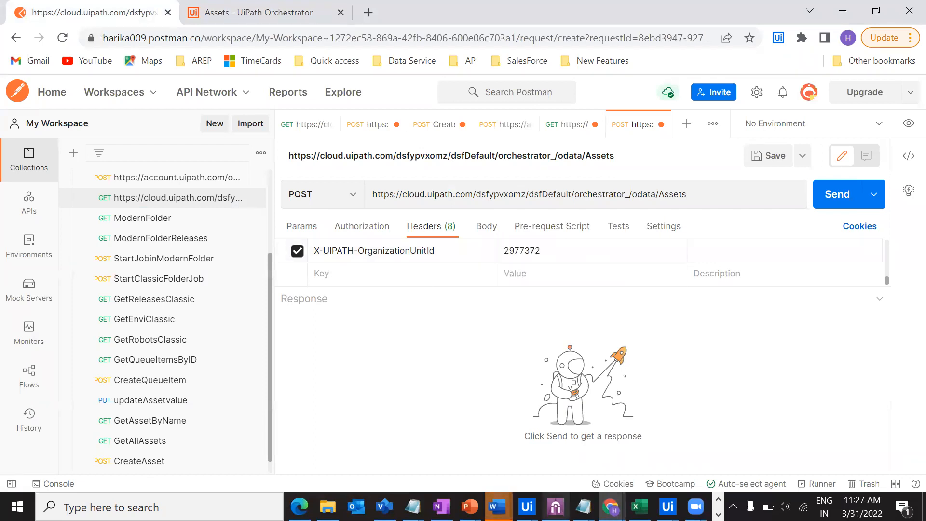
- Copy the raw JSON example body of Assets - Create from the UiPath Connector Guide
mouse_move(610, 507)
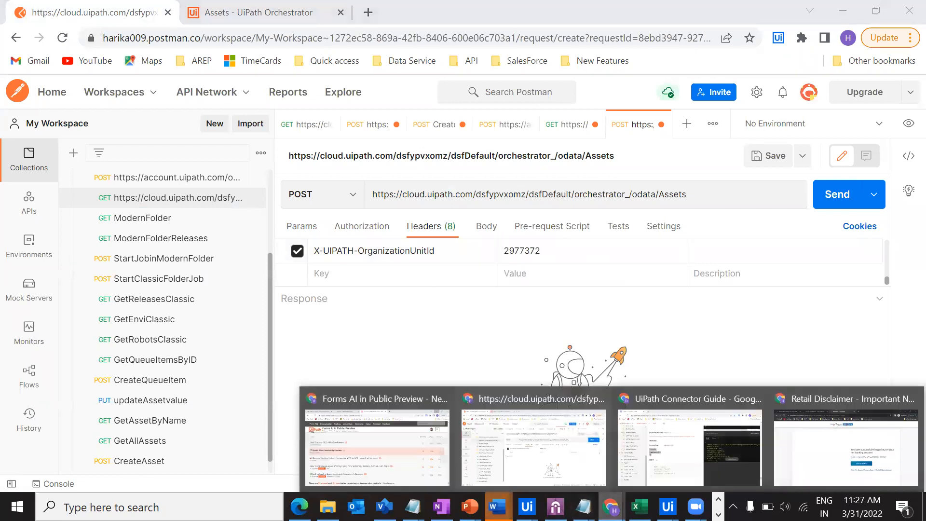
click(709, 465)
click(300, 384)
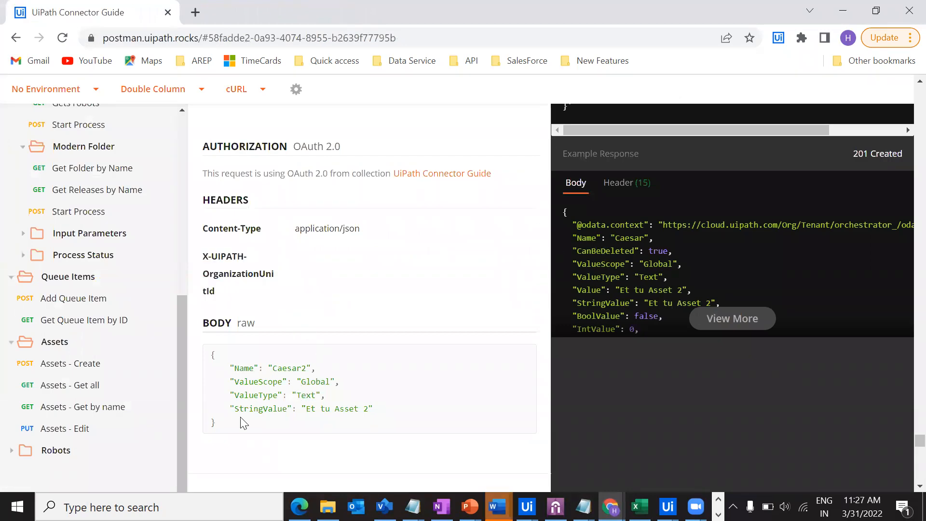
drag(227, 428, 211, 355)
key(ctrl+c)
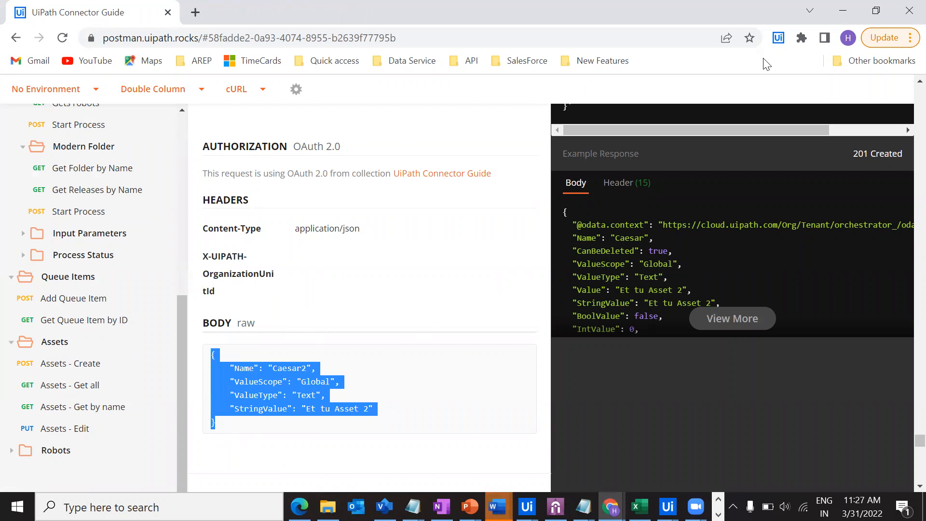
click(842, 11)
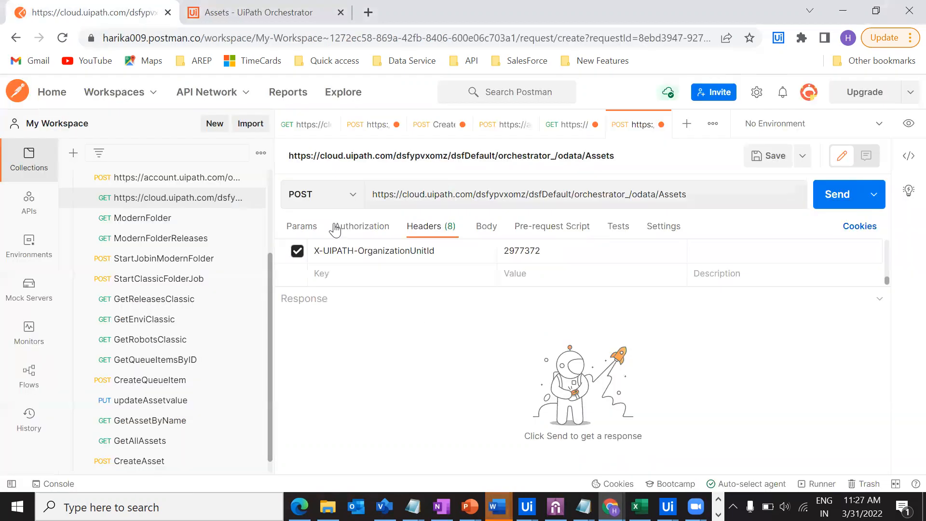
- Set the Assets request body to raw JSON, enlarge the body editor, and paste the copied Caesar2 example body into it
click(483, 234)
click(528, 252)
click(702, 252)
click(699, 324)
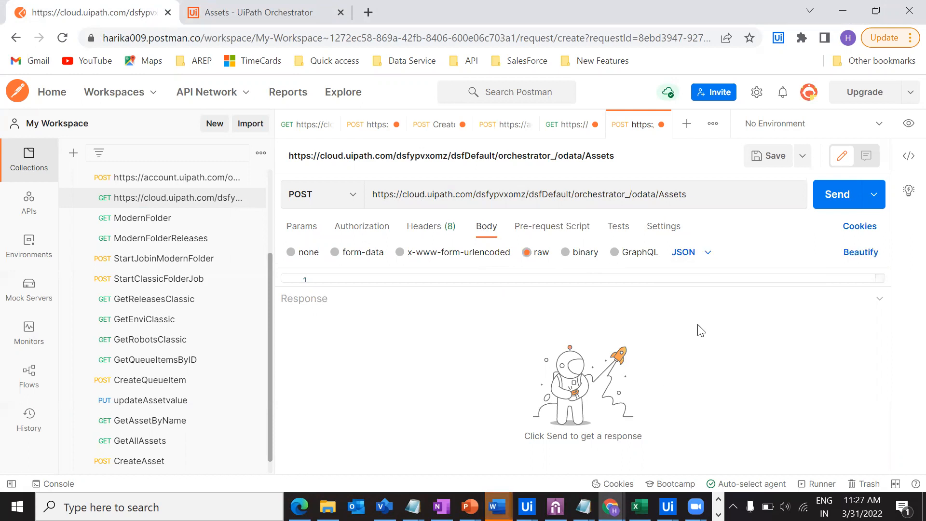
drag(474, 287, 473, 434)
click(388, 281)
key(ctrl+v)
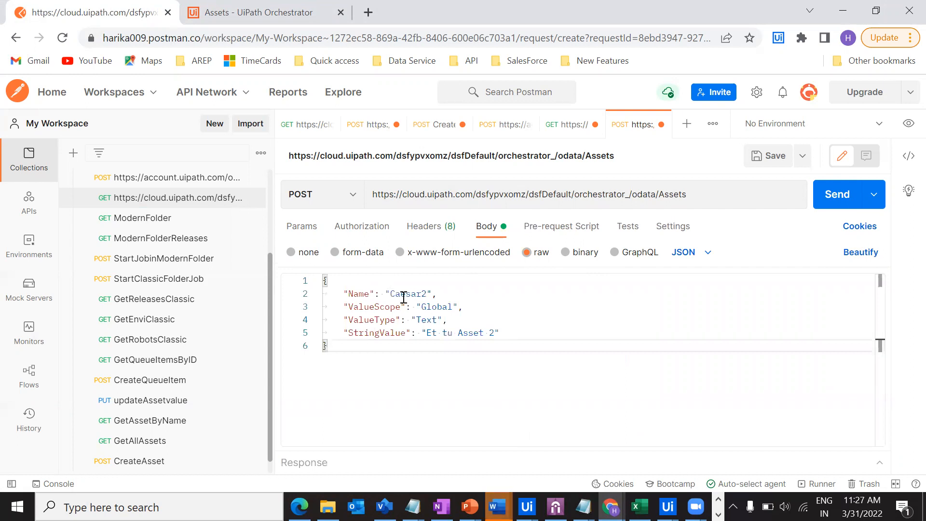
- Review the body's Name and ValueScope fields, and compare the Global scope with the Global Value option in ModernFld's Add Asset form in Orchestrator
drag(348, 294, 428, 293)
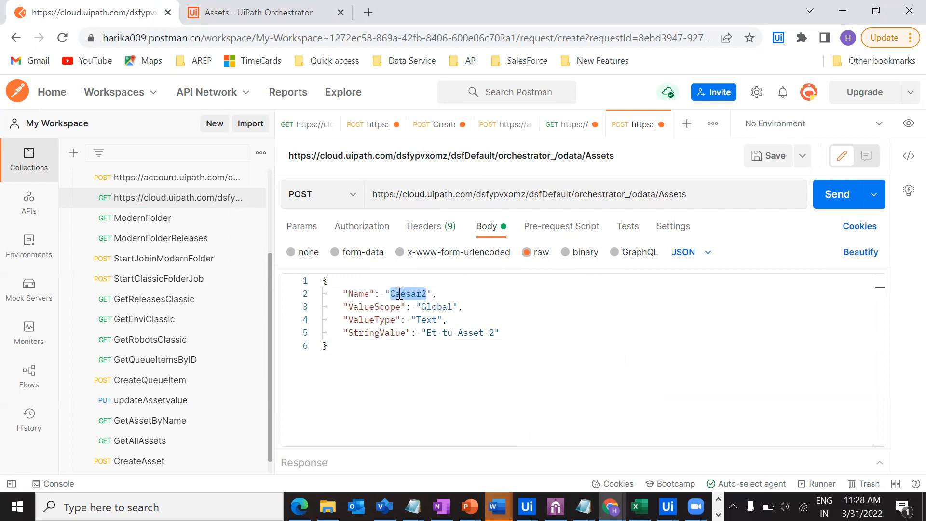
drag(348, 307, 473, 311)
double_click(440, 307)
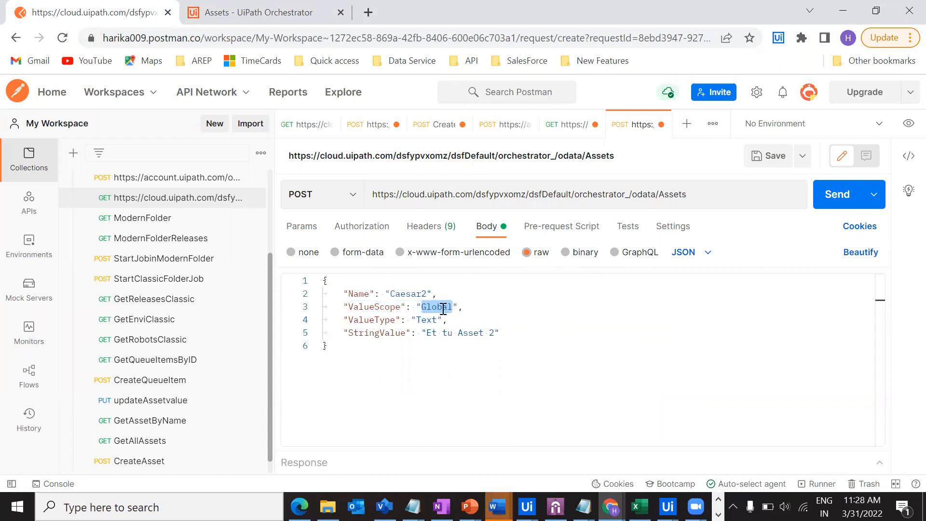
click(233, 7)
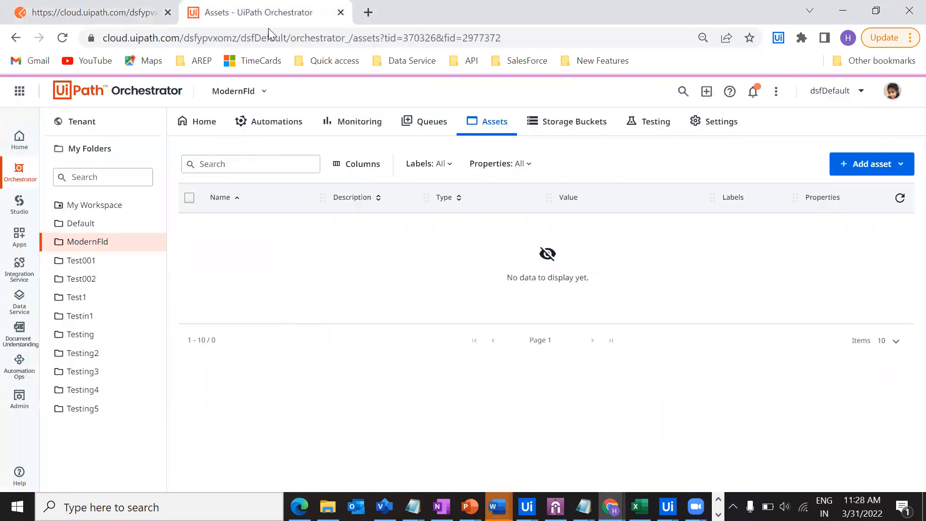
click(890, 175)
click(887, 187)
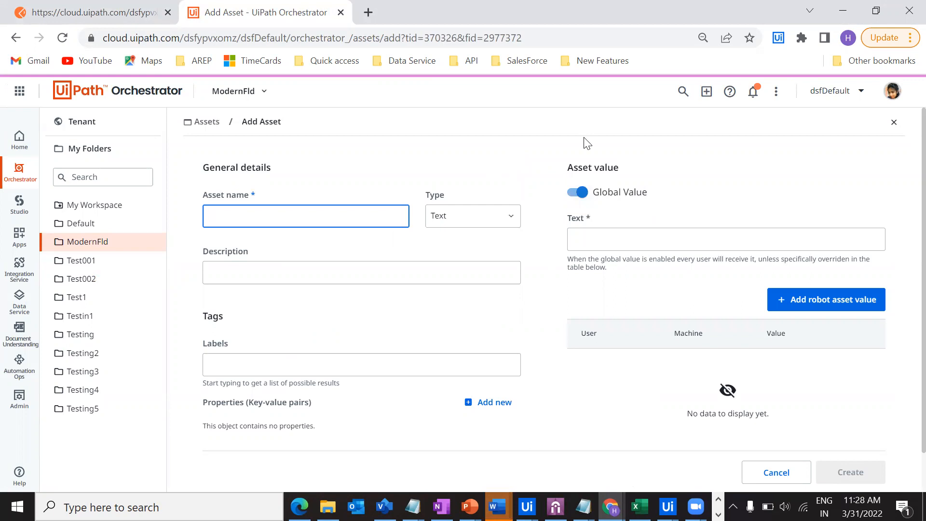
click(577, 193)
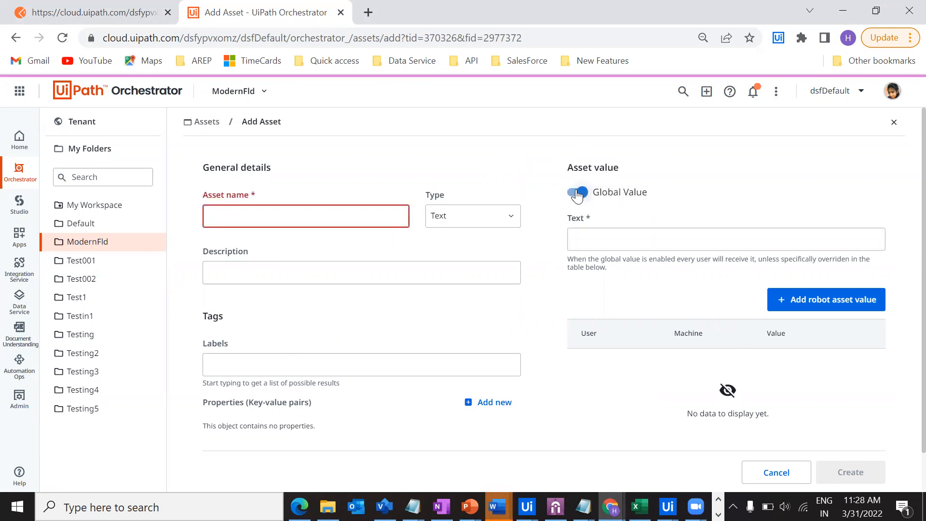
click(93, 14)
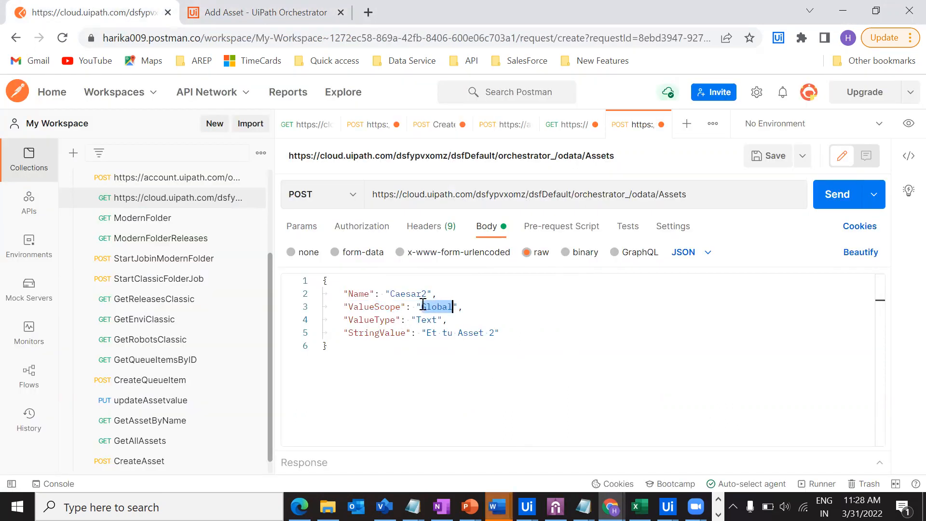
- Examine the ValueType and StringValue fields in the Assets request's JSON body
double_click(434, 319)
click(418, 399)
double_click(427, 318)
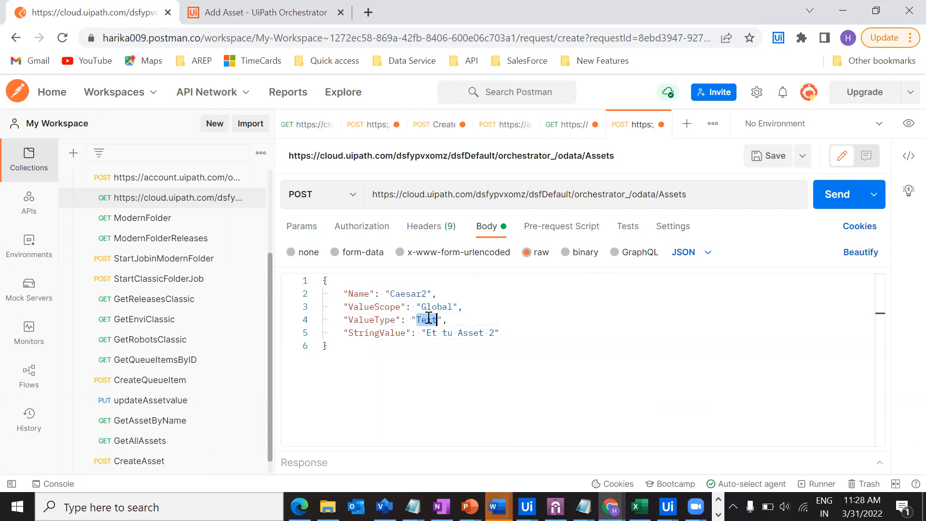
click(388, 371)
double_click(430, 320)
click(422, 365)
drag(356, 334, 529, 331)
click(519, 366)
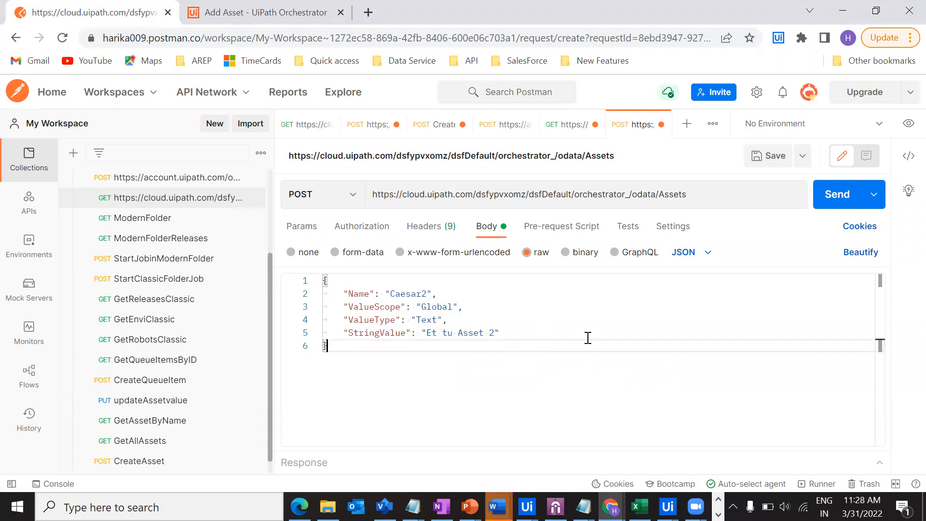
- Check the allowed ValueScope and ValueType options for Assets - Create in the UiPath Connector Guide, and return to the Postman request
mouse_move(611, 506)
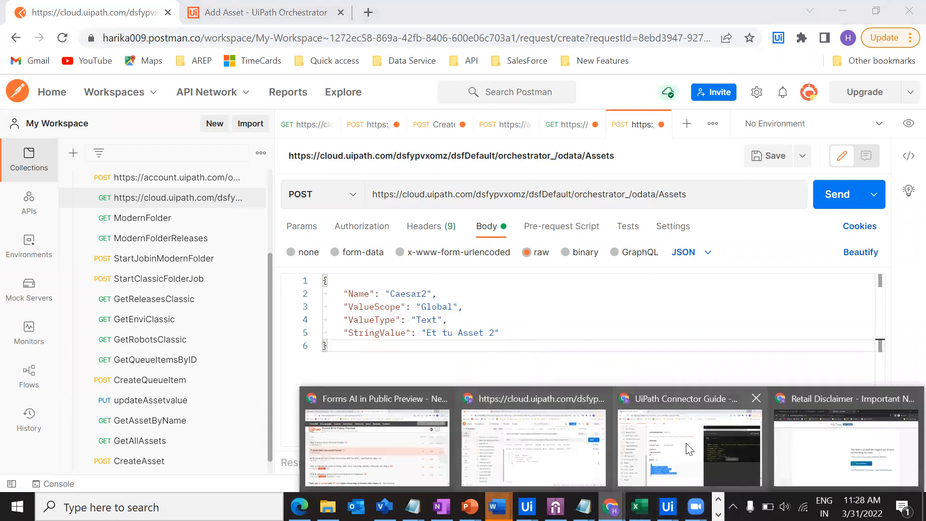
click(687, 445)
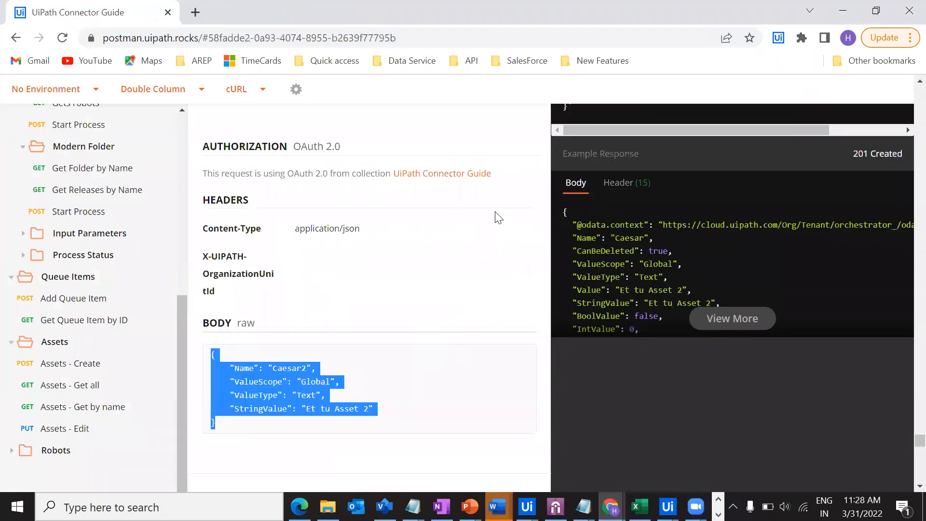
scroll(499, 218, down, 5)
scroll(489, 217, up, 6)
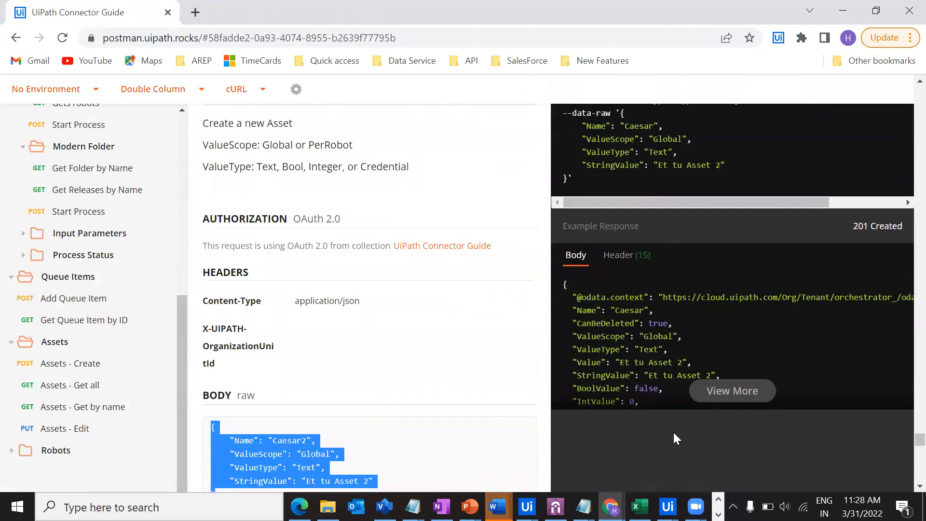
key(alt+Tab)
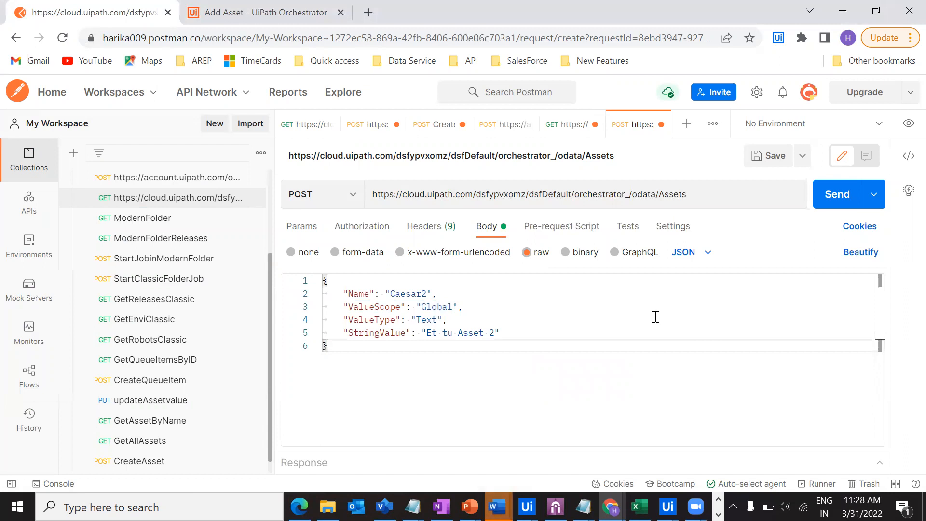
- Send the Assets POST request, and resend it with its authorization type set to Bearer Token
drag(721, 448, 713, 365)
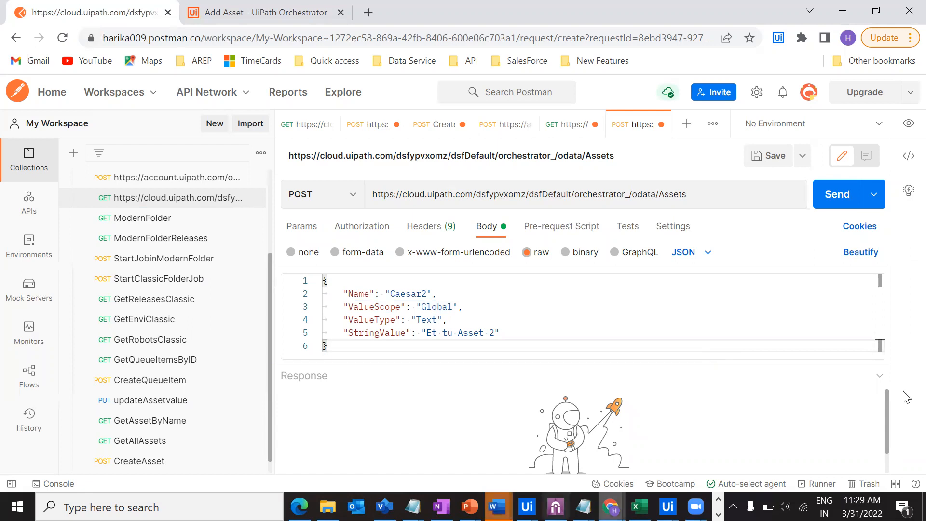
click(822, 192)
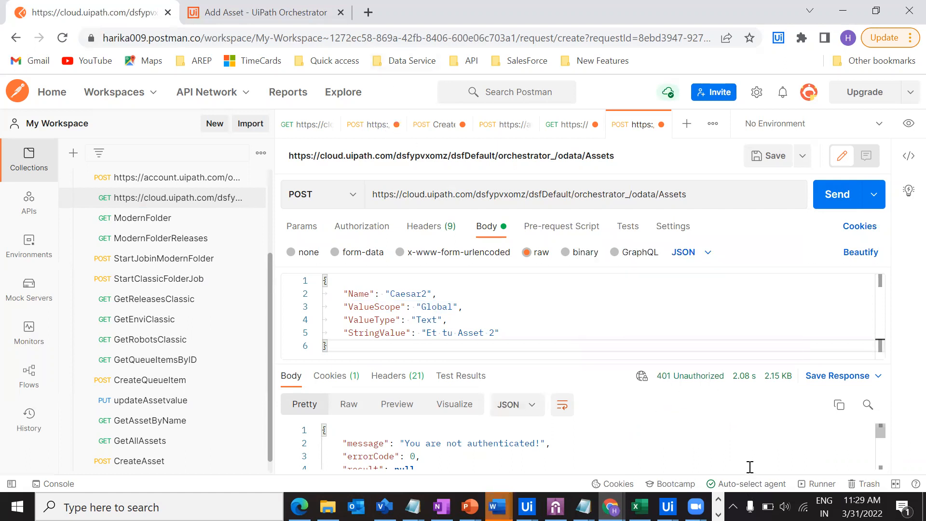
click(345, 225)
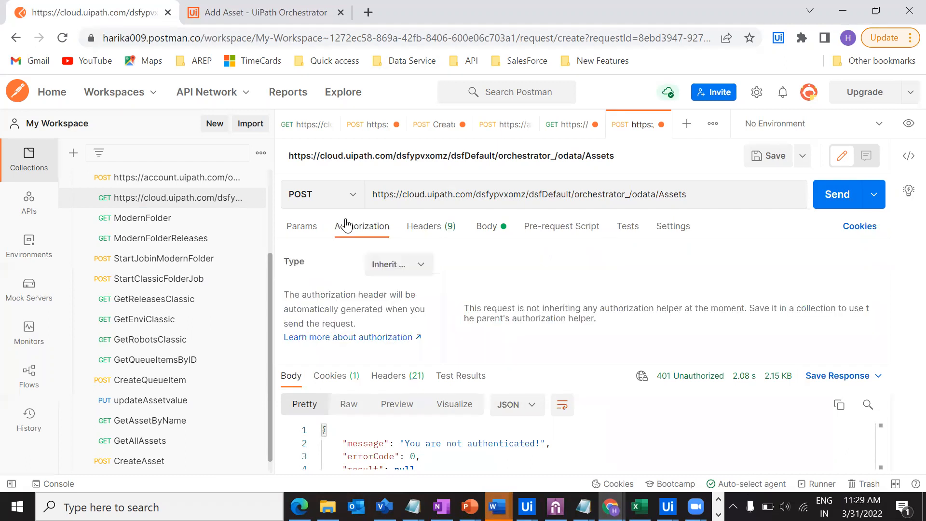
click(395, 266)
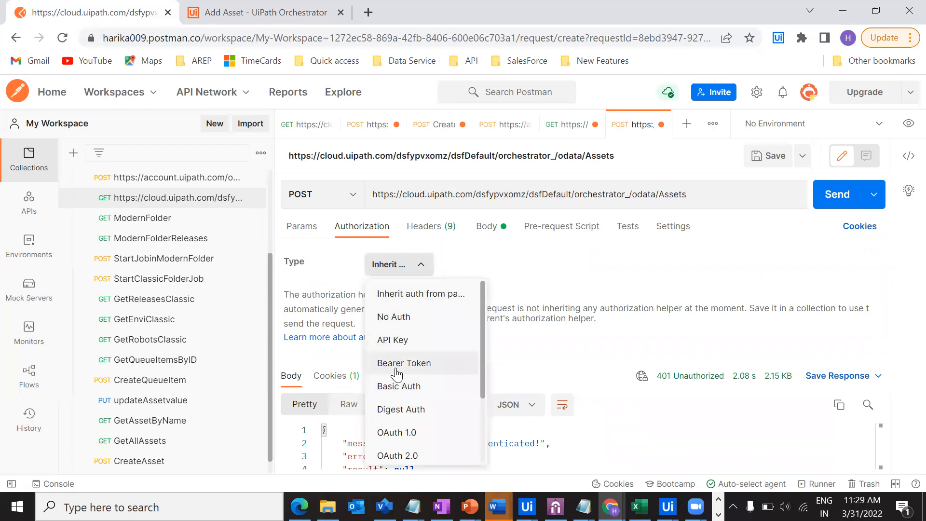
click(397, 363)
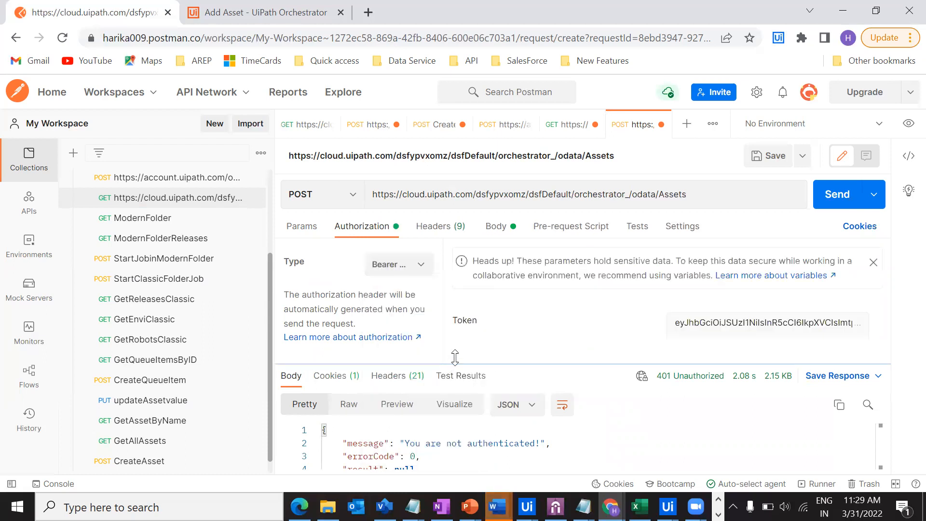
click(837, 196)
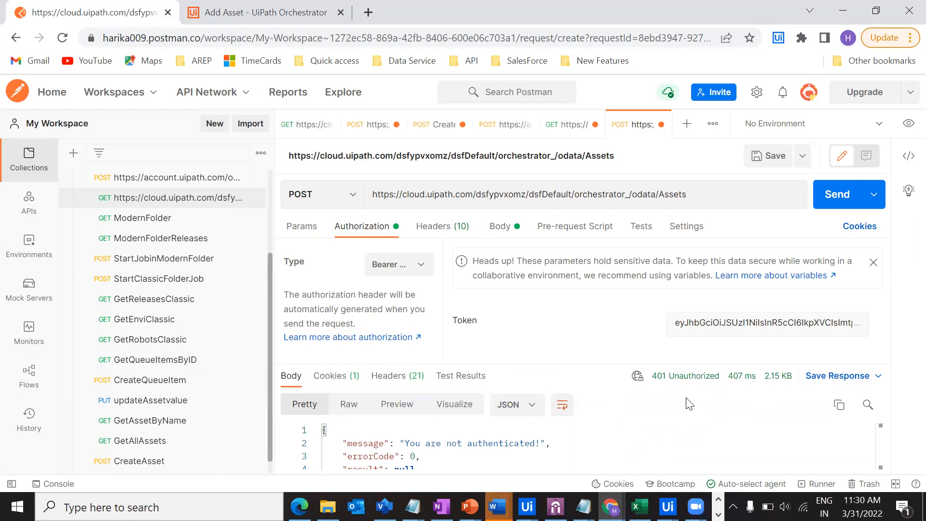
click(353, 126)
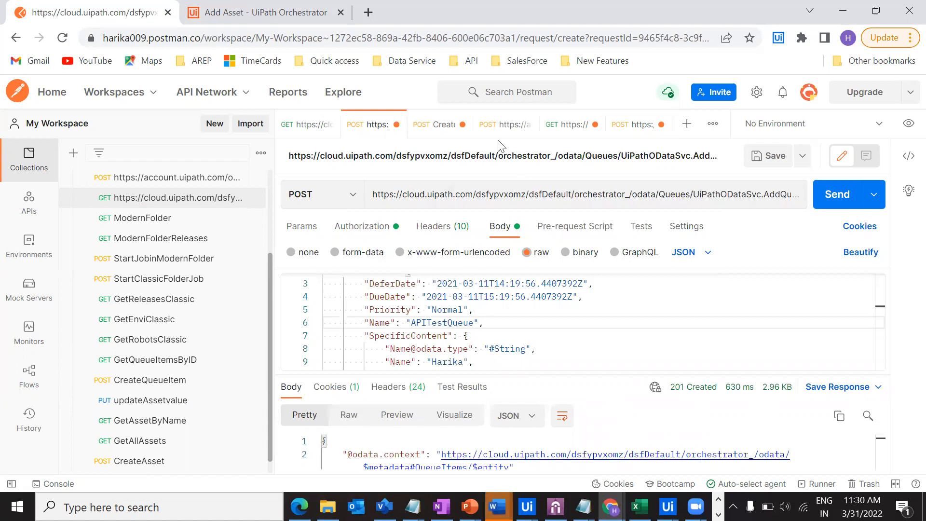
click(441, 126)
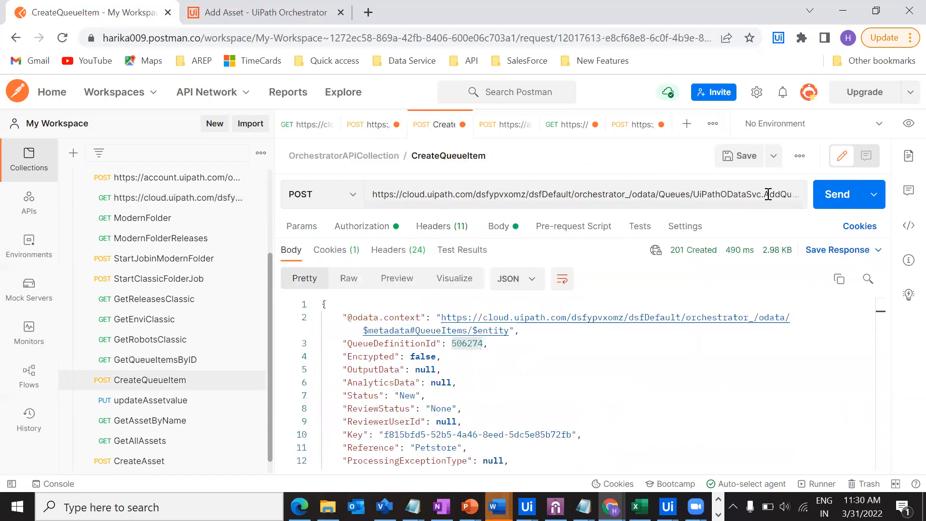
click(516, 129)
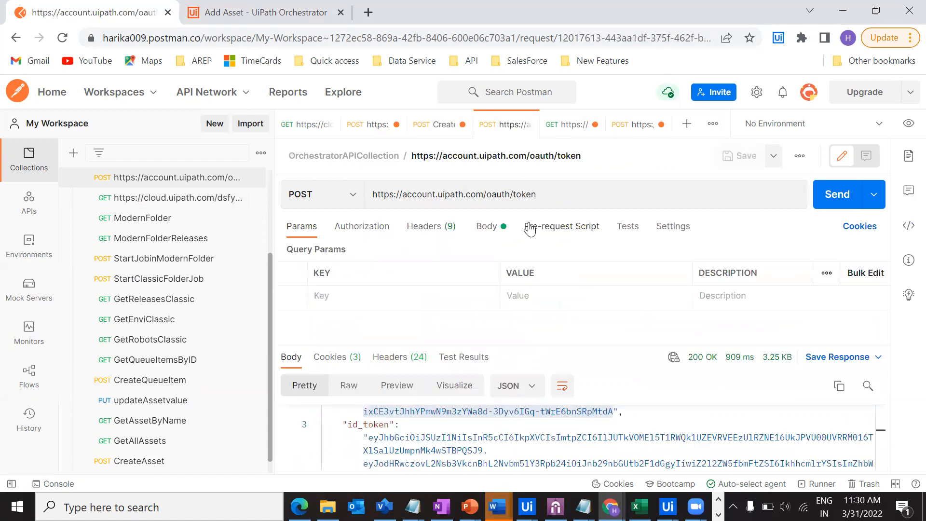
triple_click(531, 193)
click(578, 195)
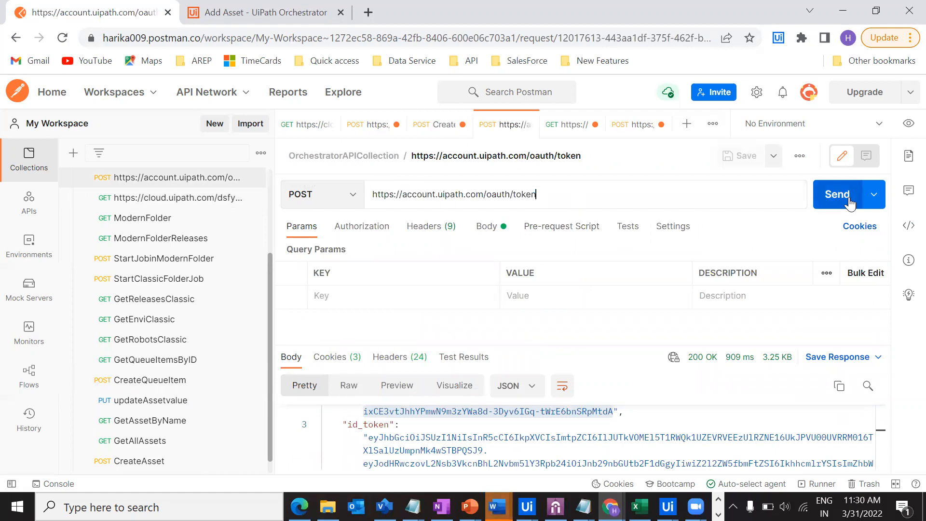
click(837, 195)
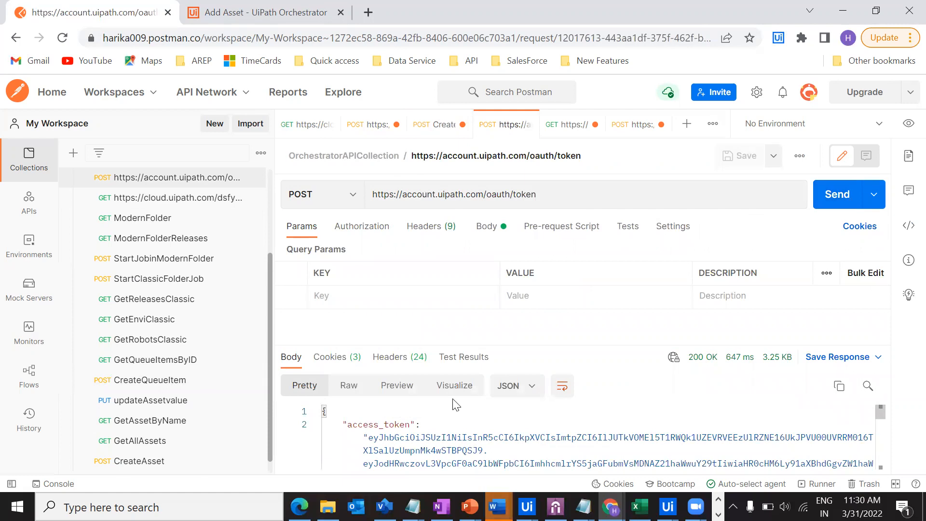
- Enlarge the token request's response area and copy the entire access_token value
drag(367, 438, 507, 419)
drag(460, 402, 655, 450)
drag(617, 346, 594, 238)
drag(458, 400, 369, 331)
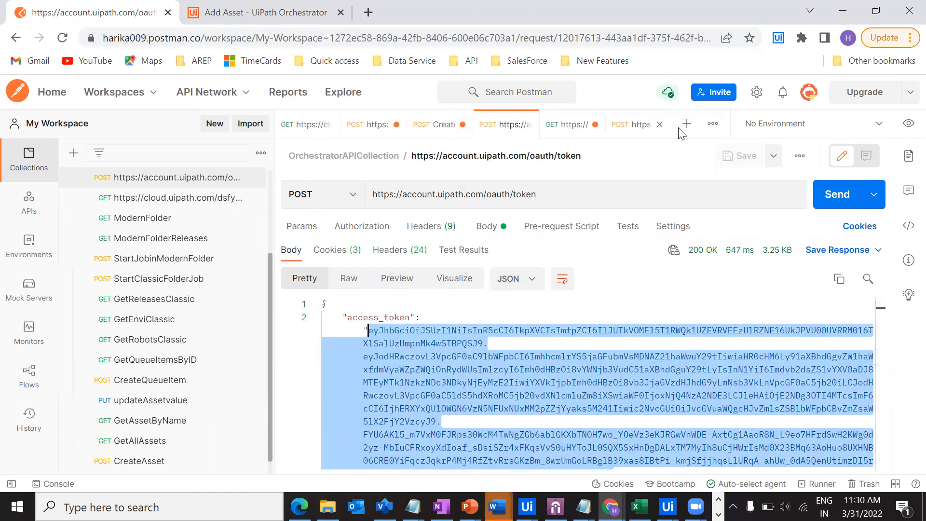
- Replace the bearer token of the Assets POST request with the copied access token and send the request
click(636, 126)
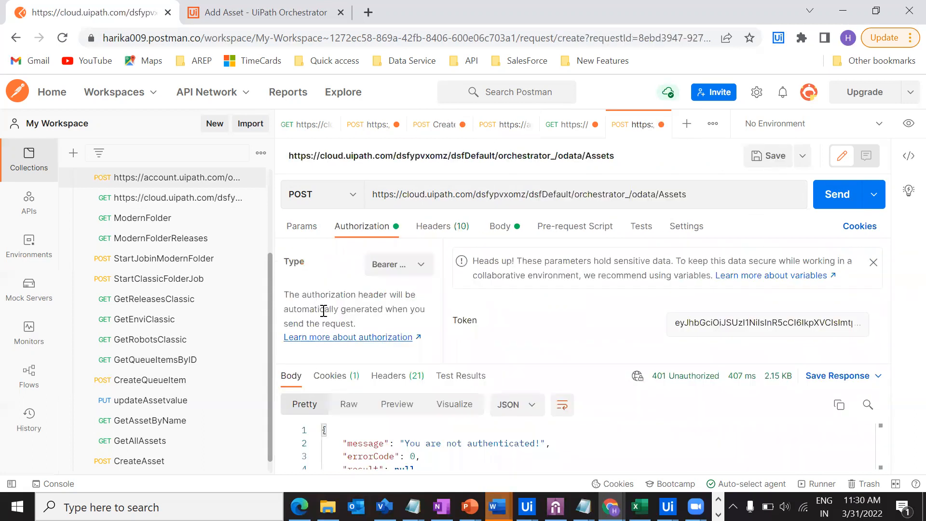
triple_click(724, 326)
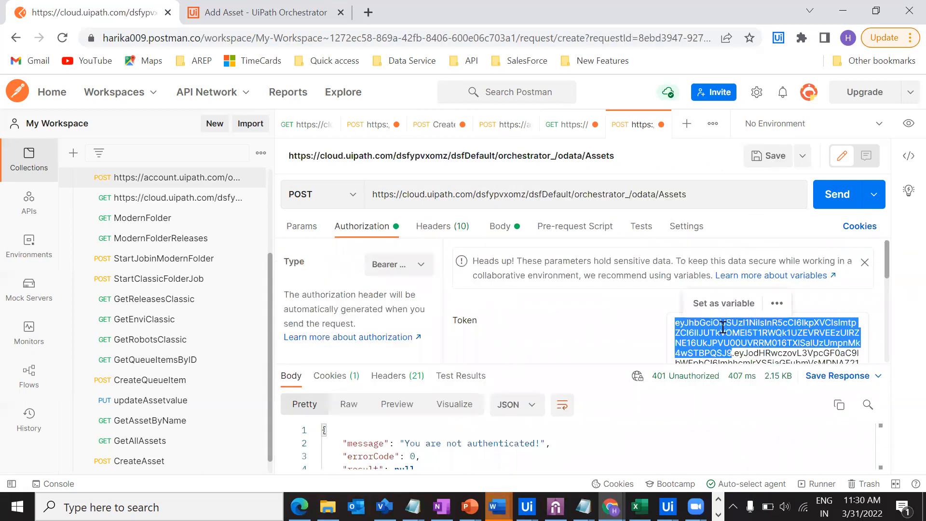
key(BackSpace)
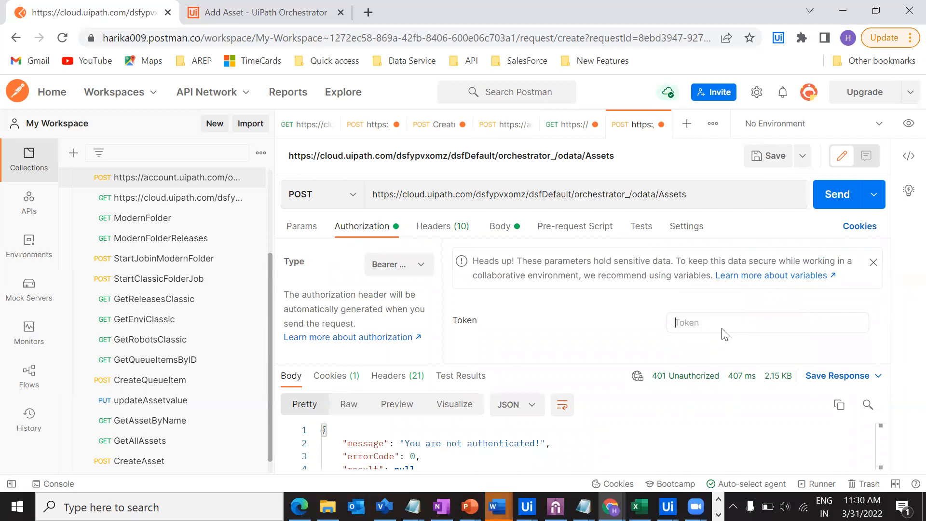
key(ctrl+v)
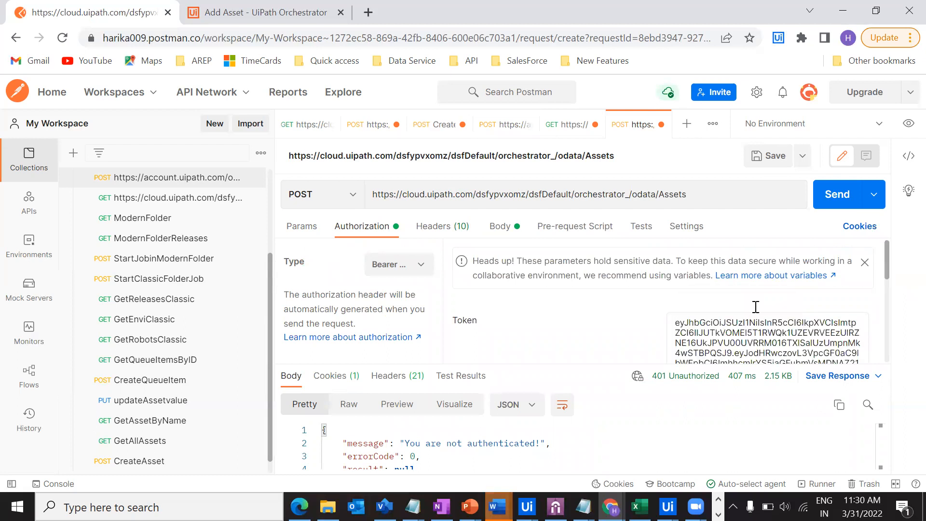
click(845, 199)
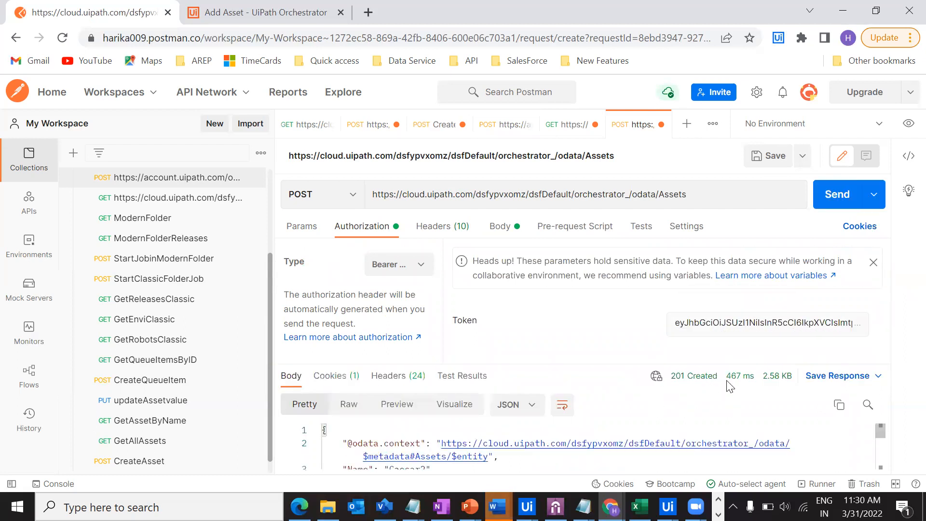
- Review the Assets response status and body, and the authorization, headers and body of Assets - Create in the UiPath Connector Guide
drag(670, 381, 711, 387)
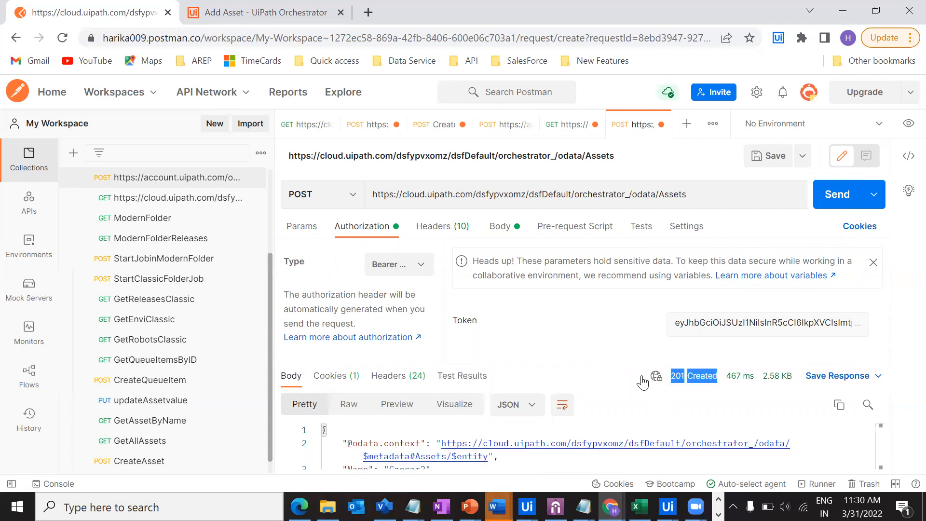
drag(515, 365, 505, 304)
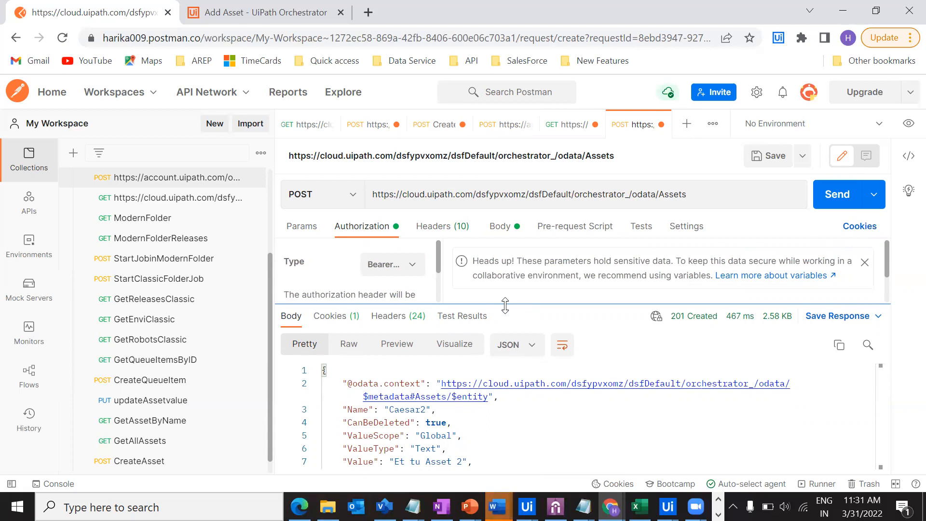
click(611, 506)
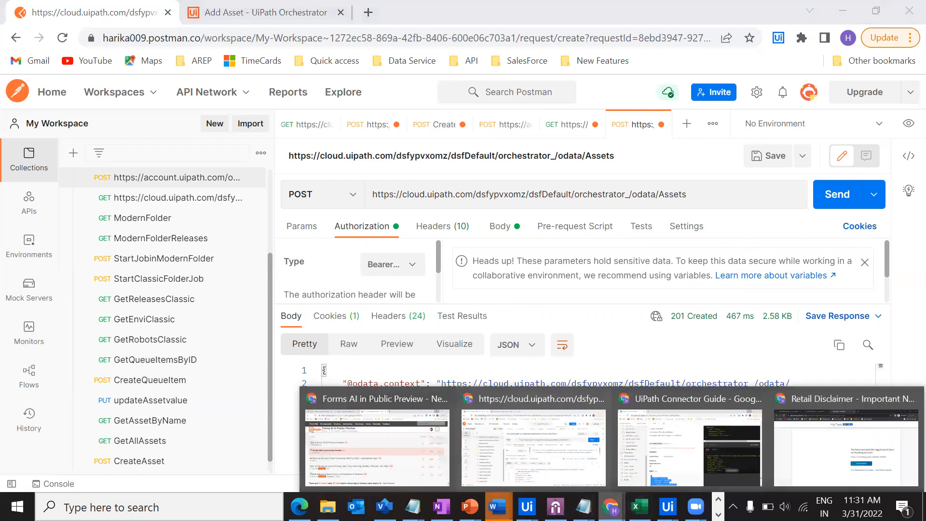
click(651, 448)
scroll(374, 290, up, 3)
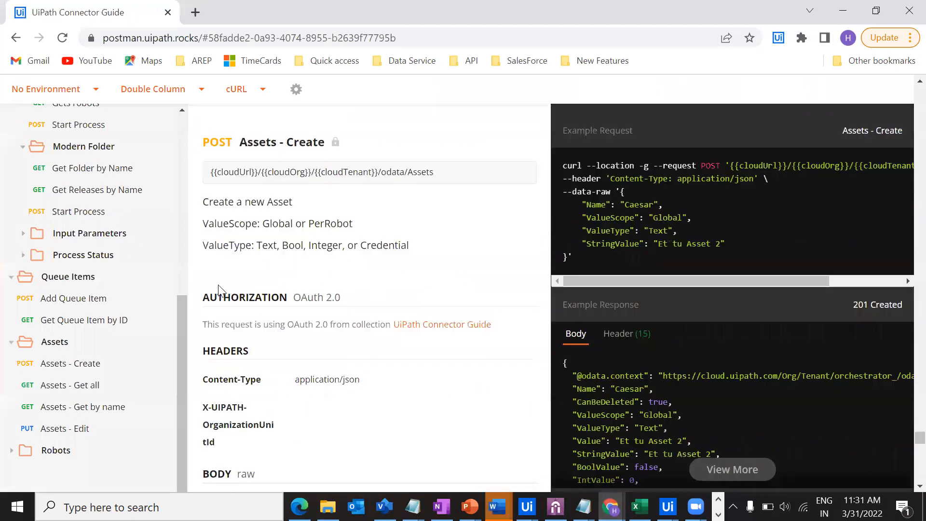
drag(211, 291, 289, 291)
click(385, 253)
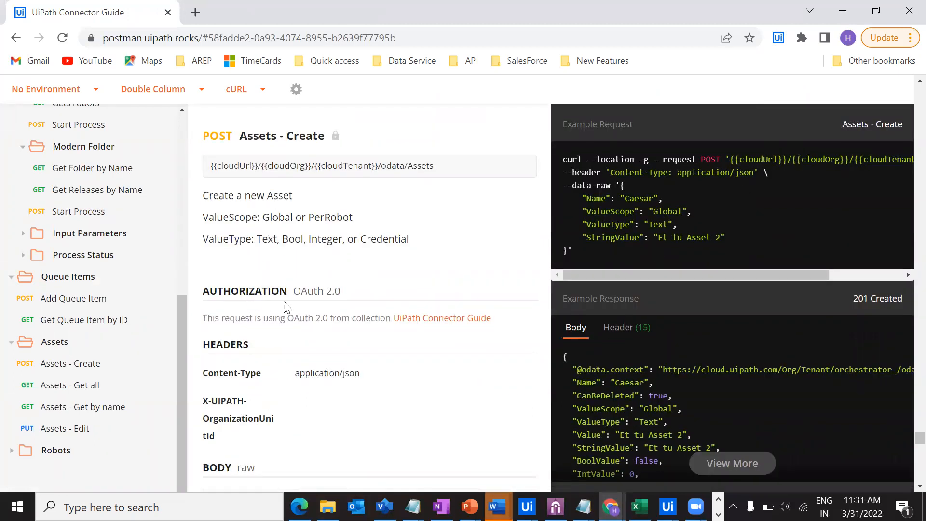
scroll(454, 335, down, 3)
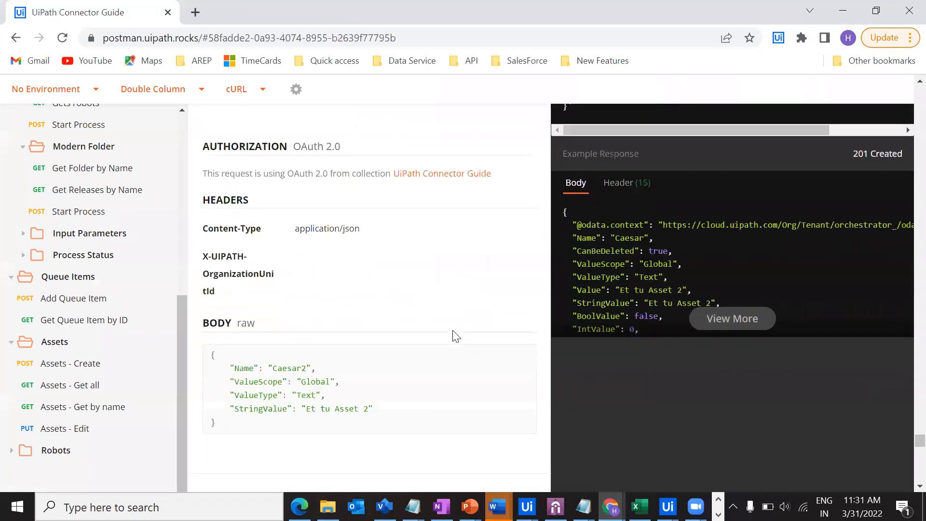
click(904, 2)
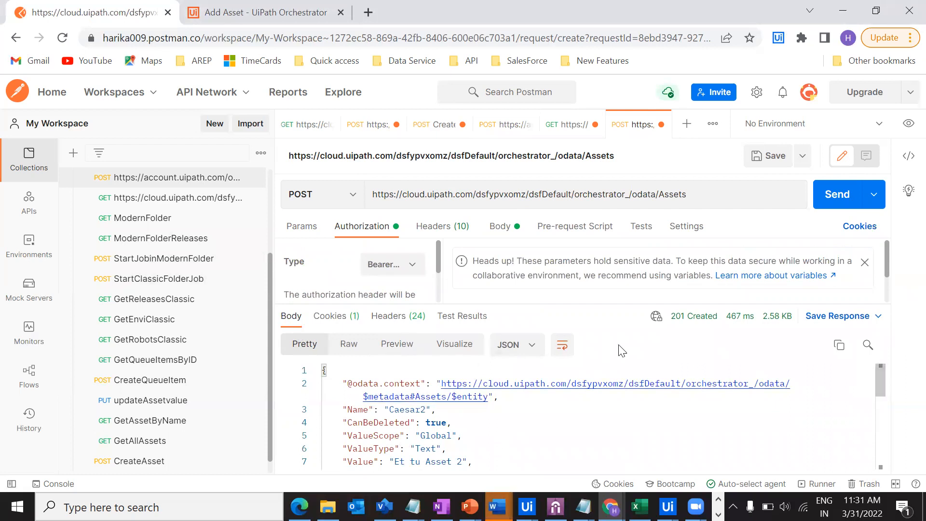
- Switch to UiPath Orchestrator, leave the Add Asset form without saving, and look for the Caesar2 asset in the ModernFld folder
click(220, 11)
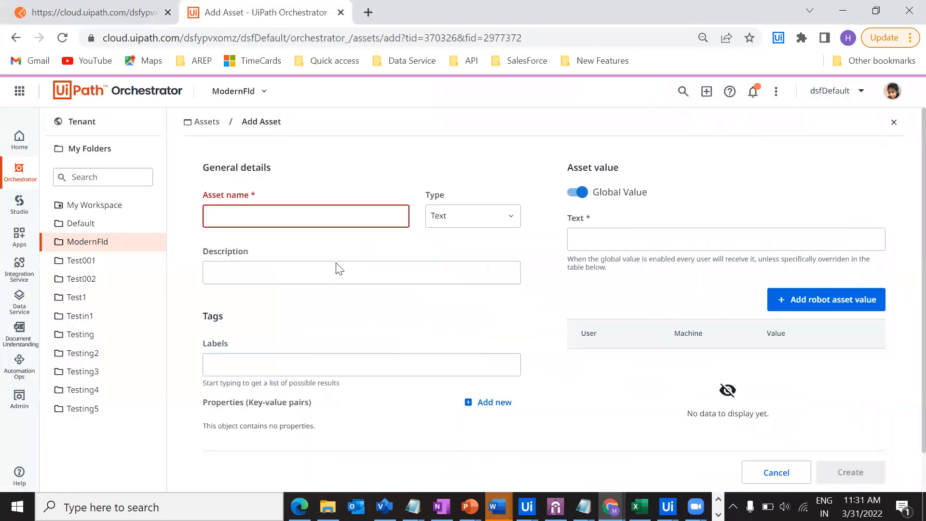
click(109, 241)
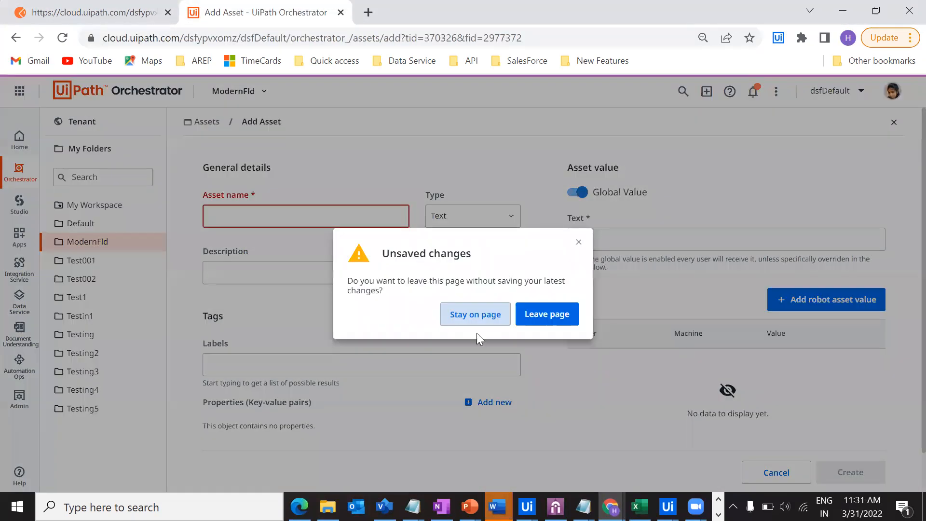
click(549, 316)
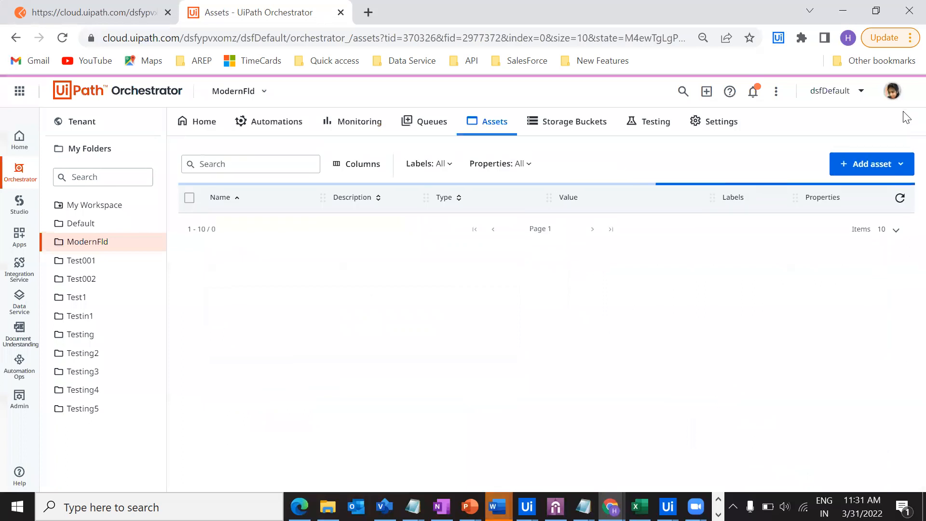
double_click(210, 226)
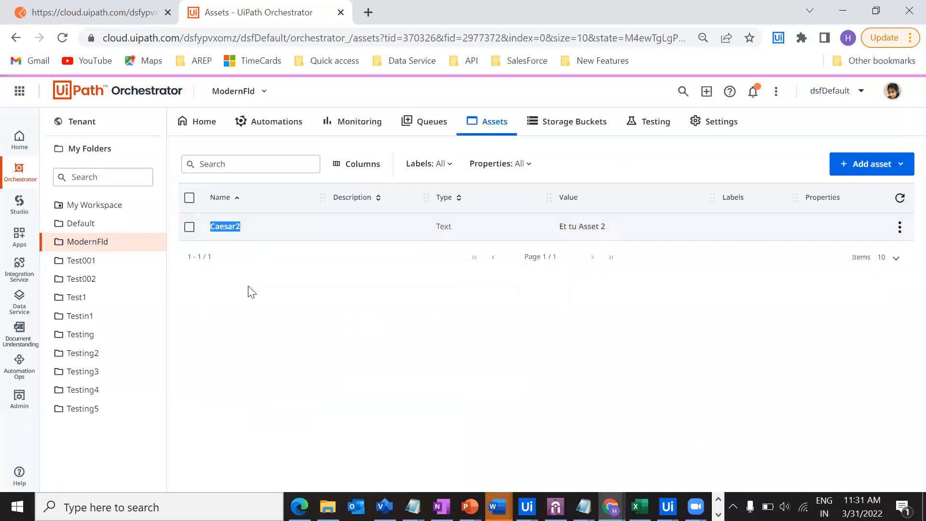
- Open the Caesar2 asset for editing and examine its name, type and global text value
click(900, 228)
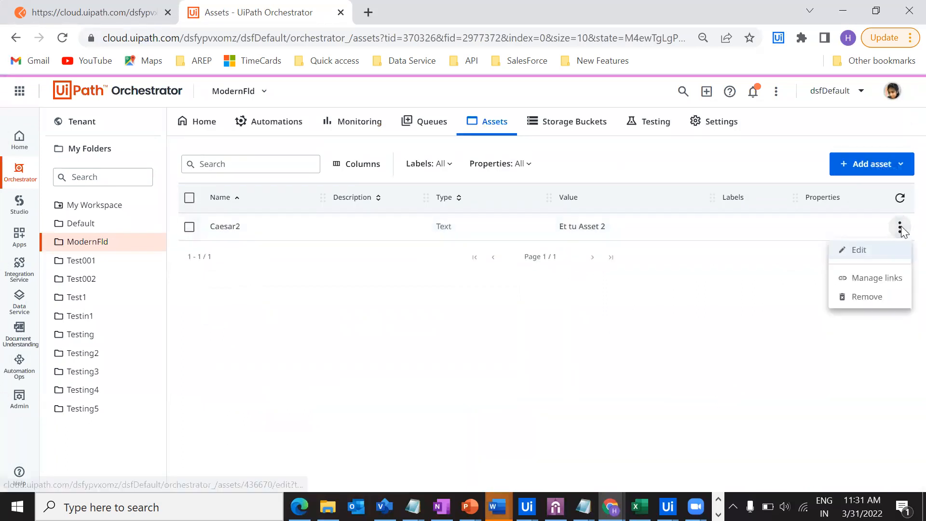
click(855, 250)
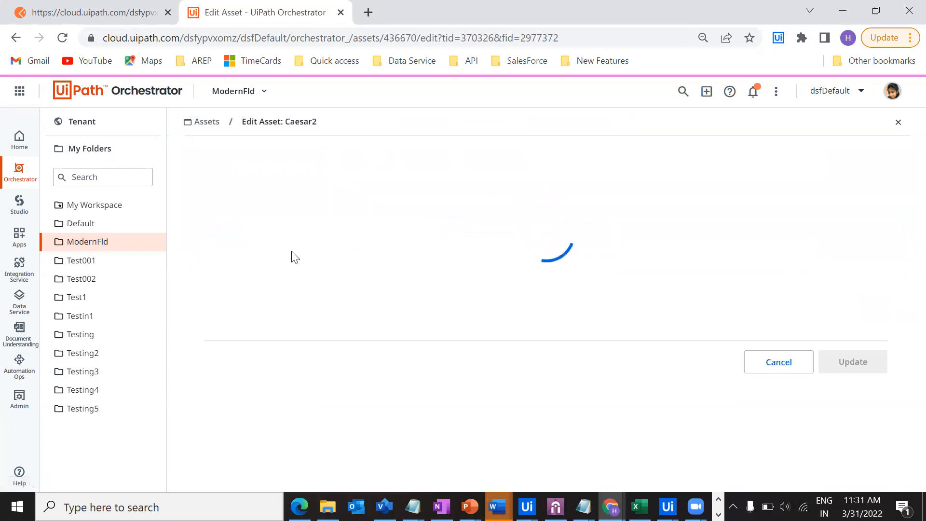
click(638, 240)
key(ctrl+a)
click(493, 316)
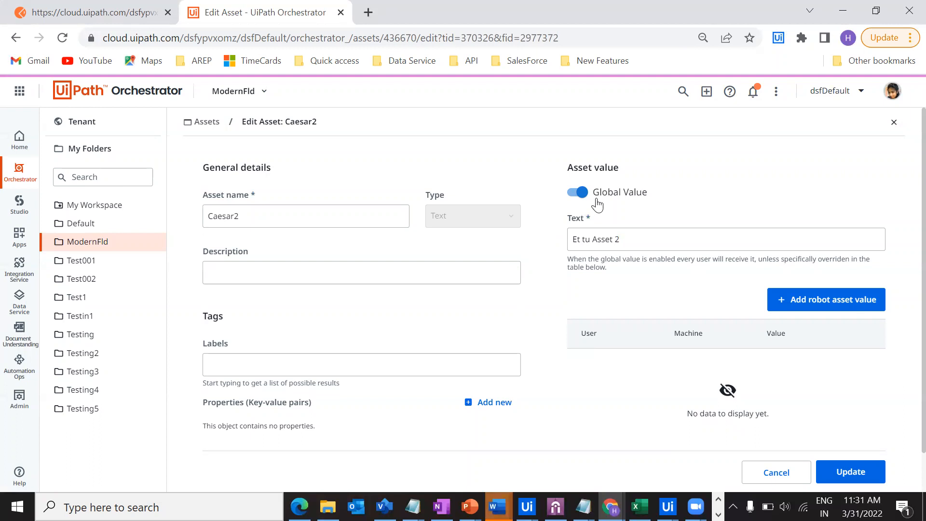
- Leave the Caesar2 asset without saving and check the X-UIPATH-OrganizationUnitId header of the Assets POST request in Postman
click(777, 473)
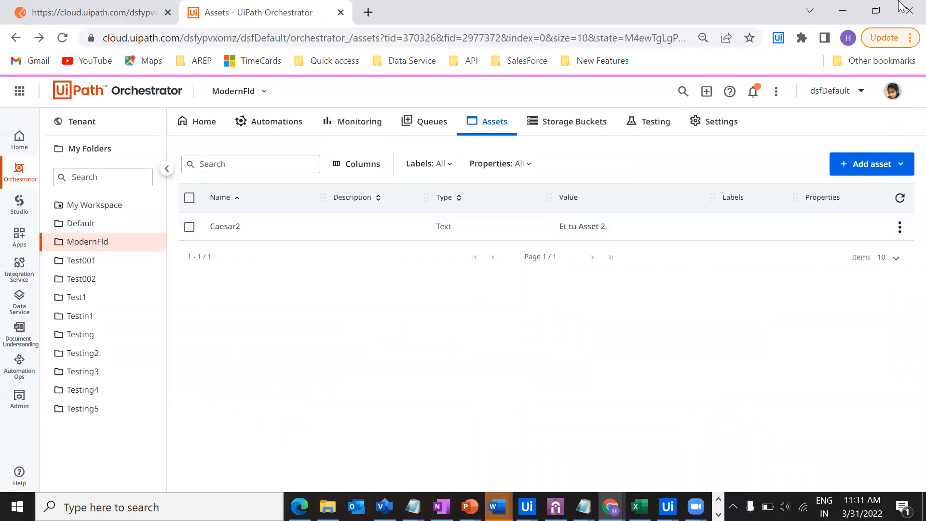
click(33, 15)
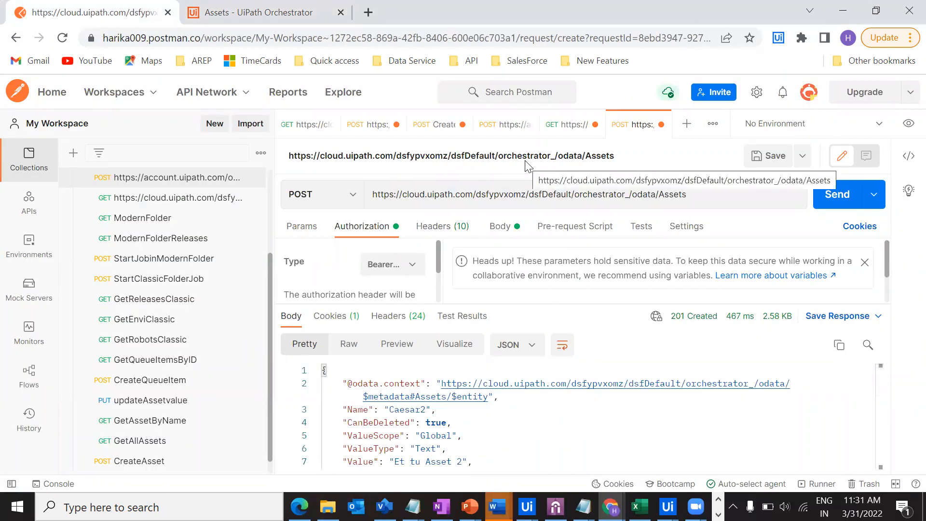
click(453, 229)
double_click(533, 298)
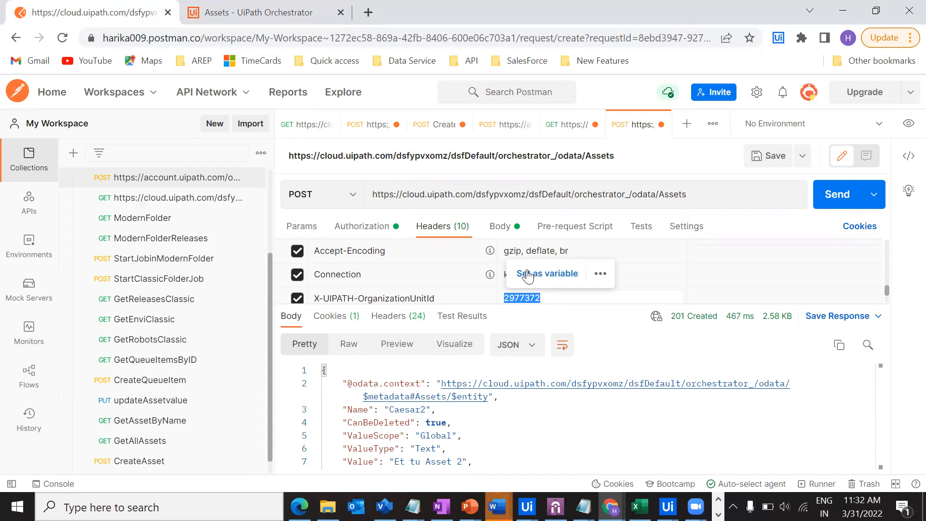
- Review the Get all, Get by name and Edit asset requests in the UiPath Connector Guide, and return to the Assets response in Postman
click(611, 506)
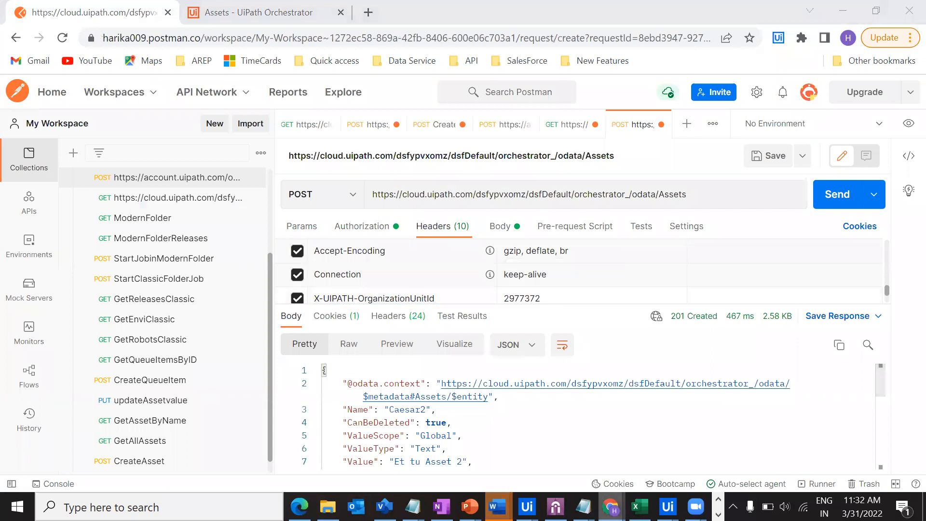
click(651, 470)
scroll(297, 372, down, 5)
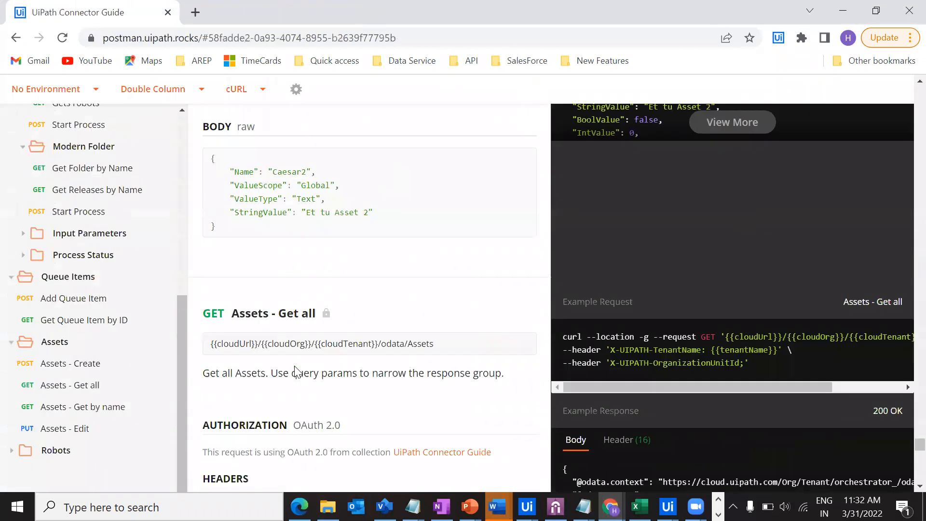
drag(241, 292, 355, 297)
scroll(355, 297, down, 8)
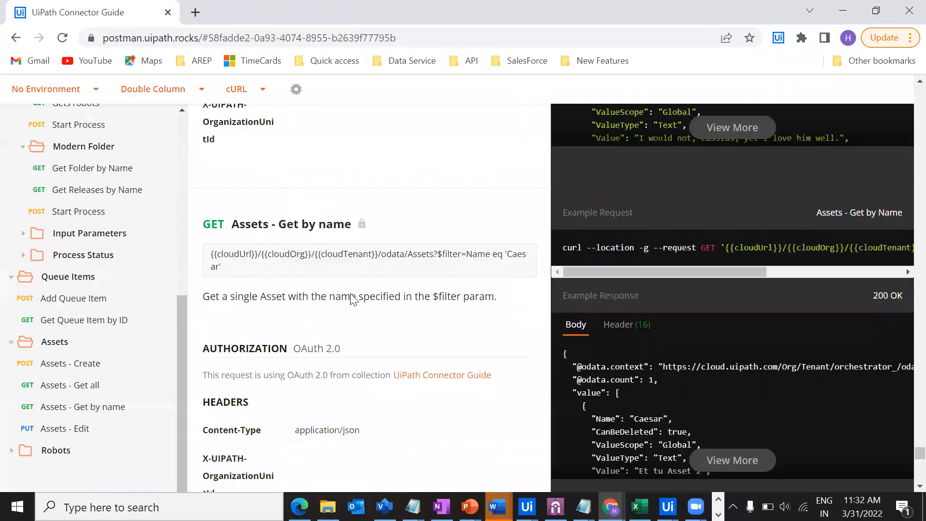
scroll(209, 306, down, 5)
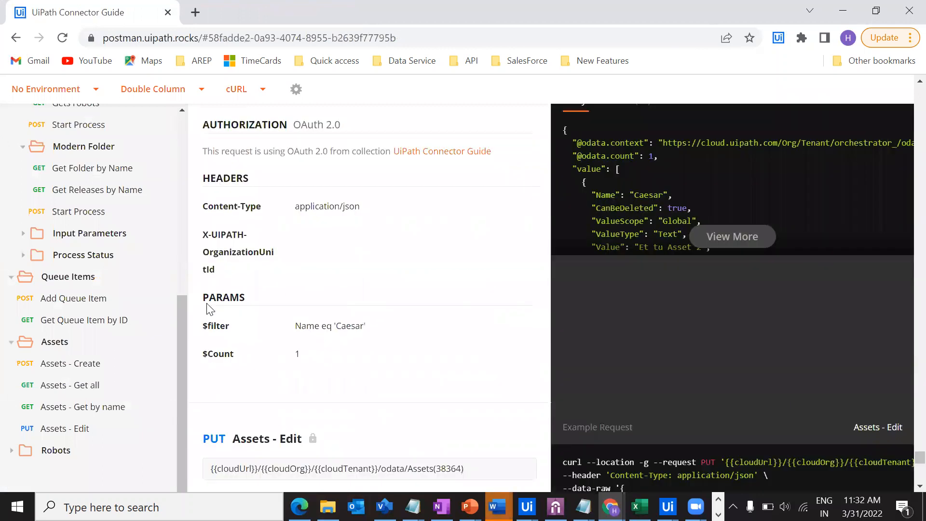
drag(239, 377, 303, 374)
click(381, 311)
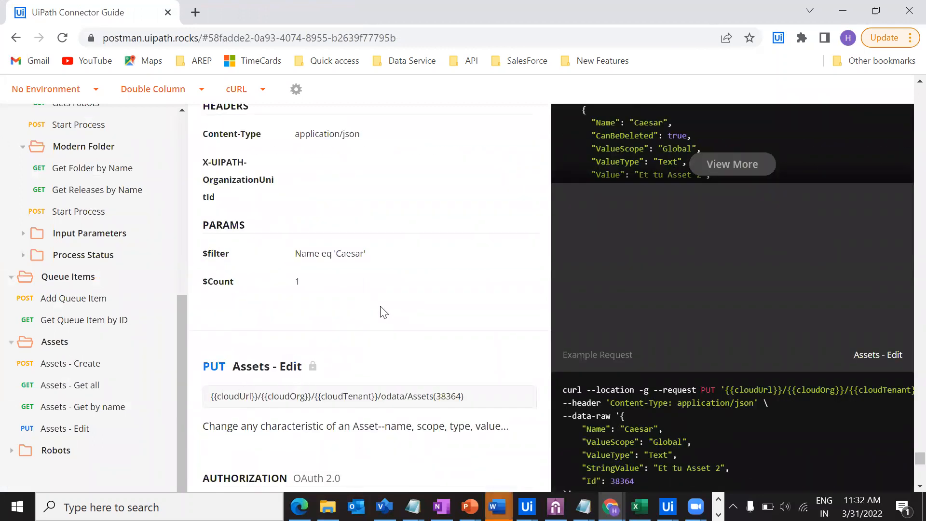
scroll(382, 312, up, 8)
click(908, 7)
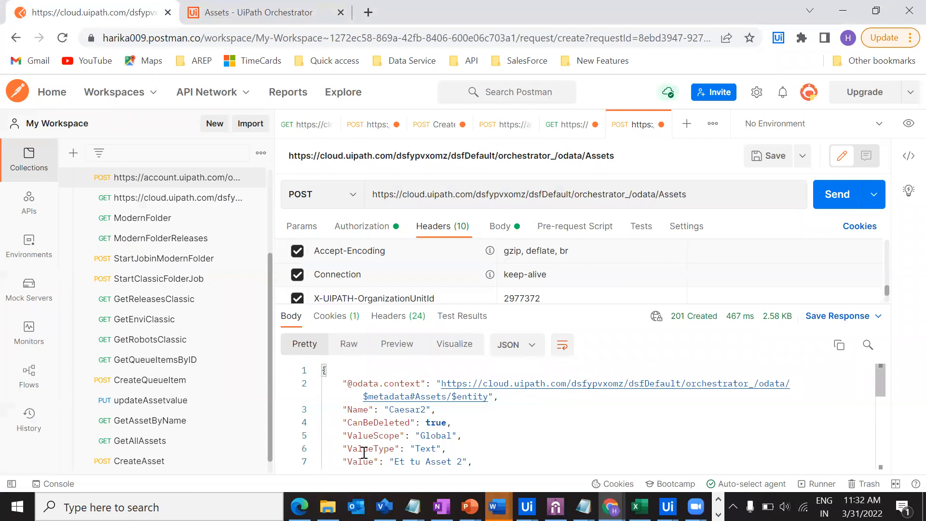
click(614, 428)
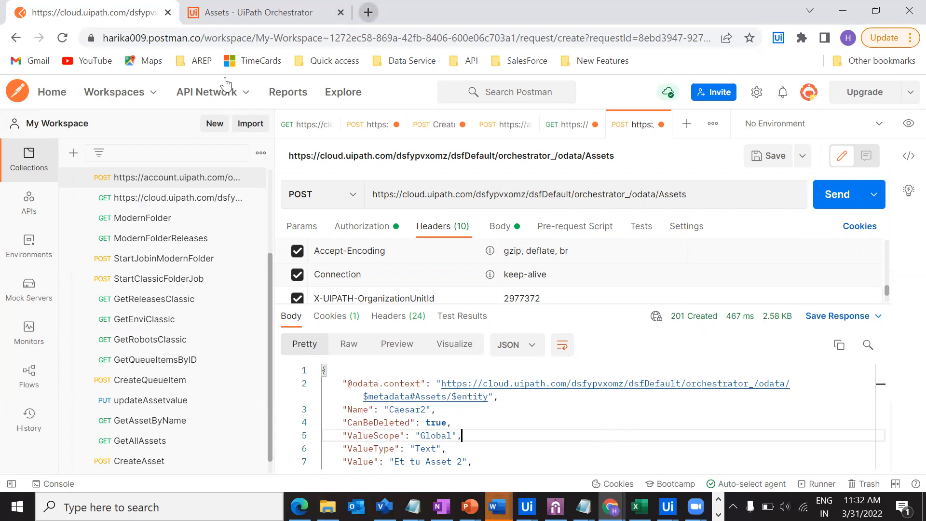
- Browse the YouTube channel's playlists in a new browser tab and open the Orchestrator API HTTP Request playlist in a separate tab
key(ctrl+t)
click(458, 364)
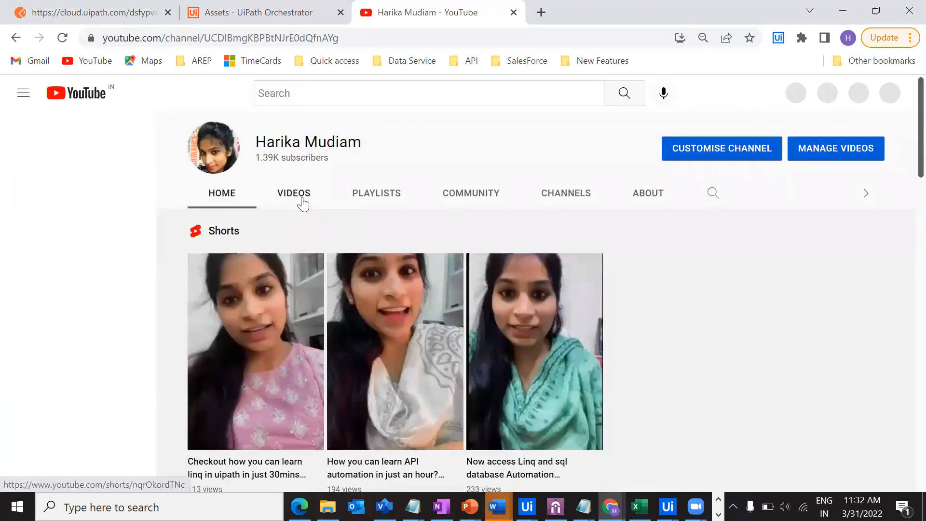
click(375, 198)
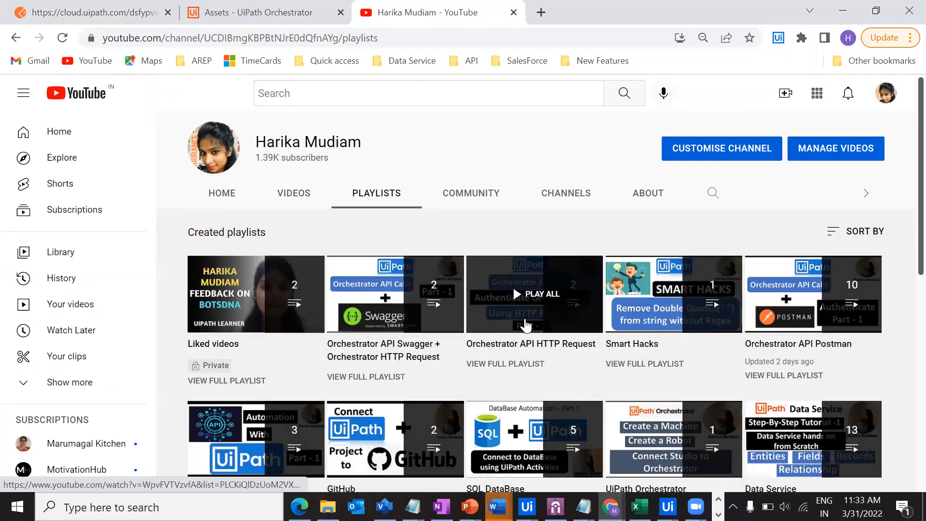
middle_click(525, 319)
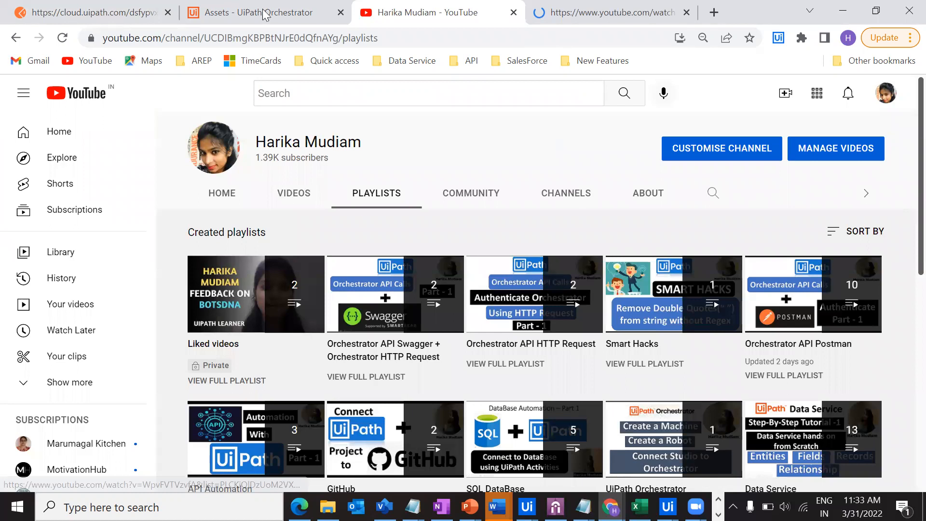
click(647, 15)
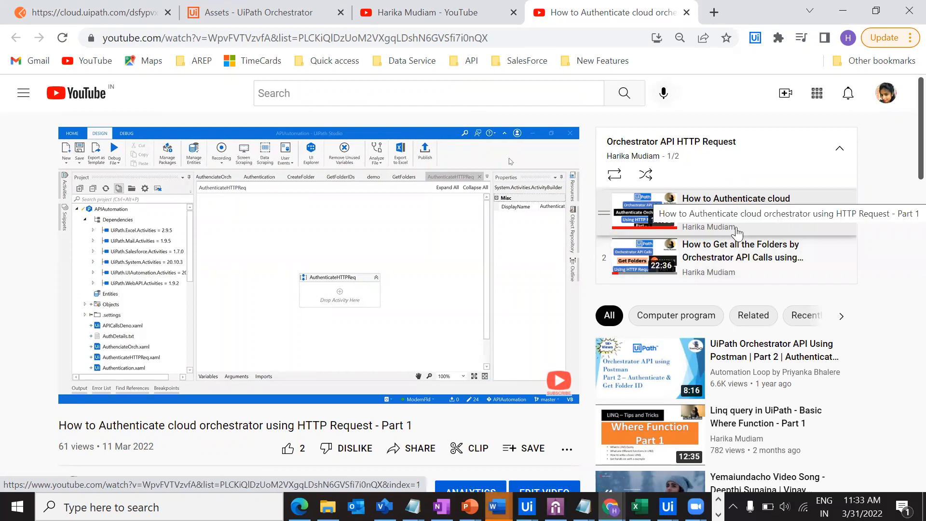
- Leave the YouTube playlist video and switch back to the ModernFld asset list in UiPath Orchestrator
click(267, 284)
key(ctrl+shift+Tab)
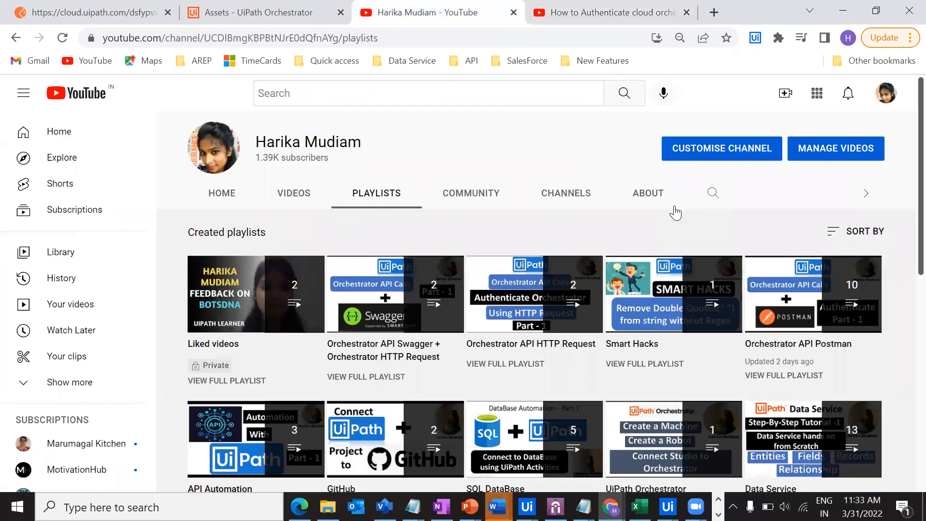
key(ctrl+shift+Tab)
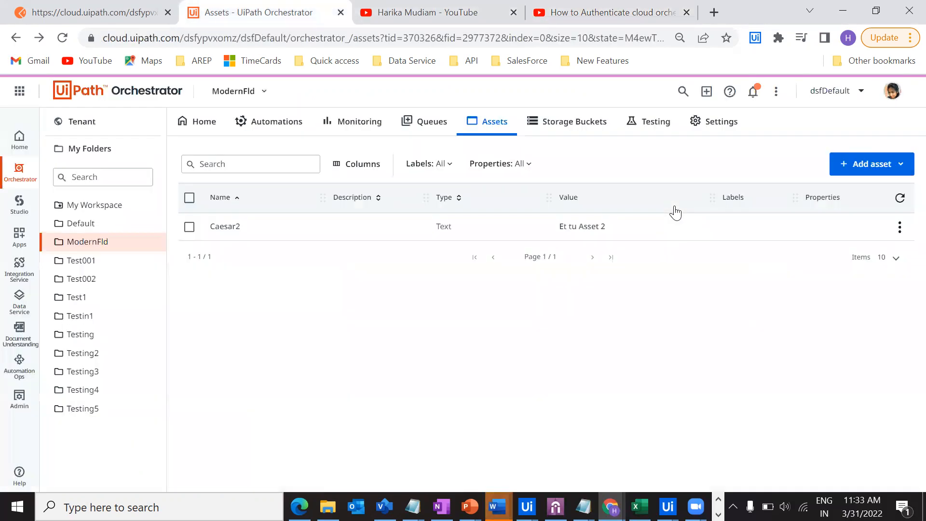